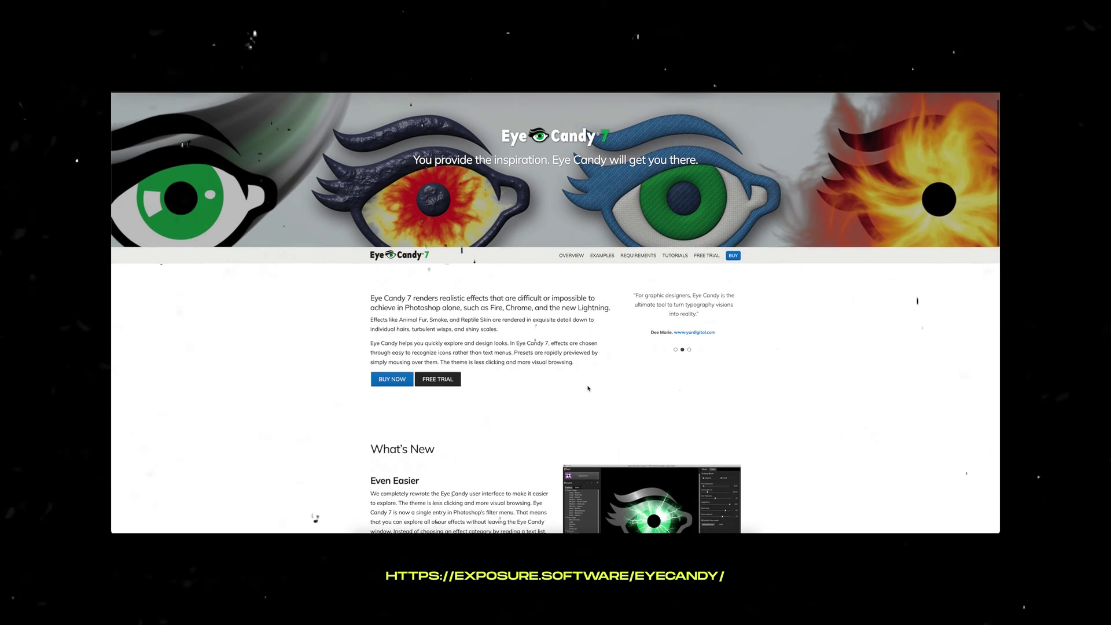
{"action": "scroll", "coordinate": [588, 388], "scroll_direction": "down", "scroll_amount": 2}
- Scroll the Eye Candy 7 page down to the What's New and New Effects sections
{"action": "scroll", "coordinate": [464, 203], "scroll_direction": "up", "scroll_amount": 3}
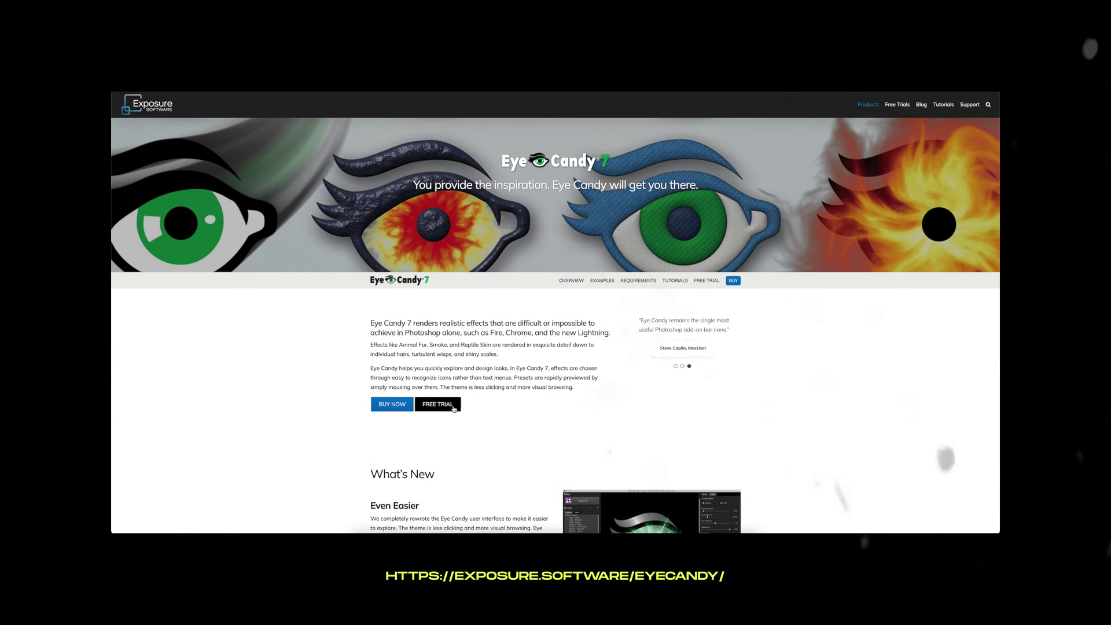
{"action": "scroll", "coordinate": [485, 411], "scroll_direction": "down", "scroll_amount": 8}
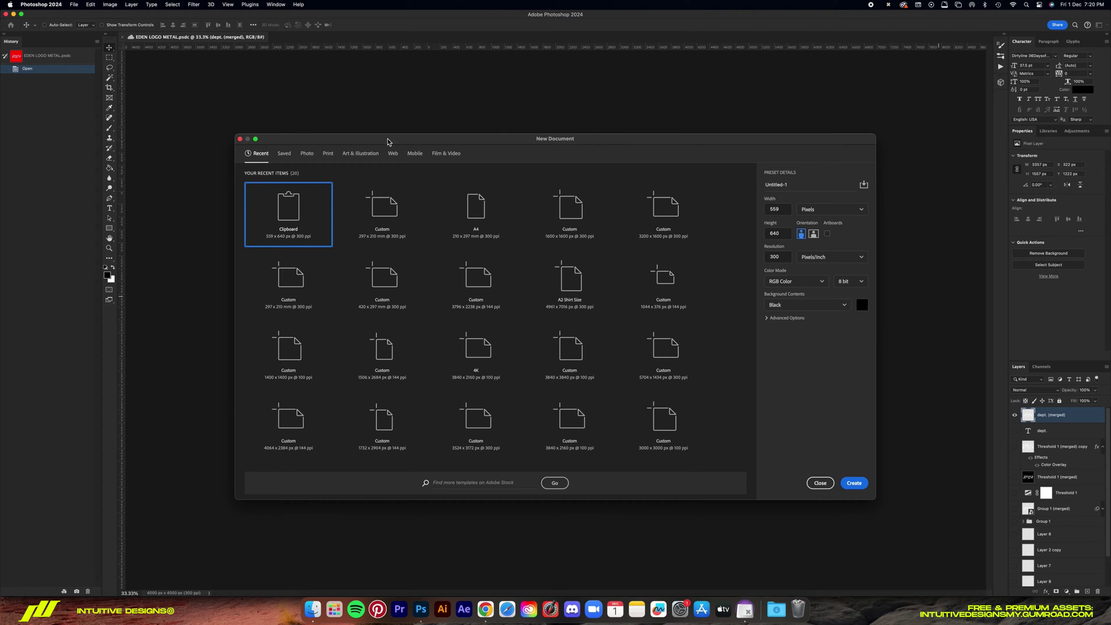
- Create an A4 landscape print document at 300 ppi with Black background contents
{"action": "left_click", "coordinate": [328, 158]}
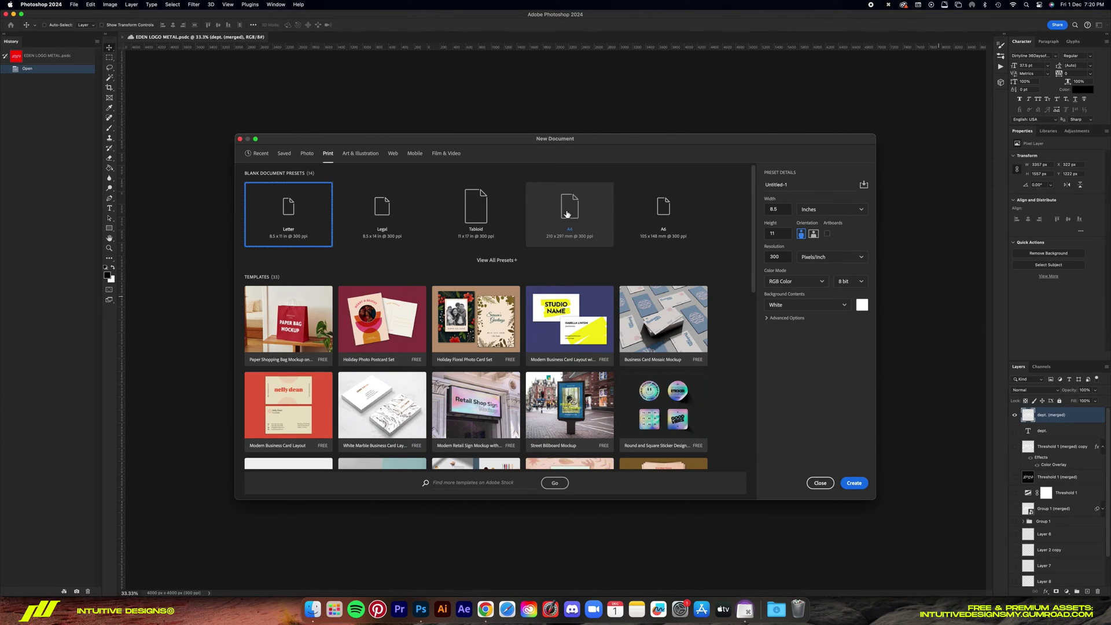
{"action": "left_click", "coordinate": [566, 229]}
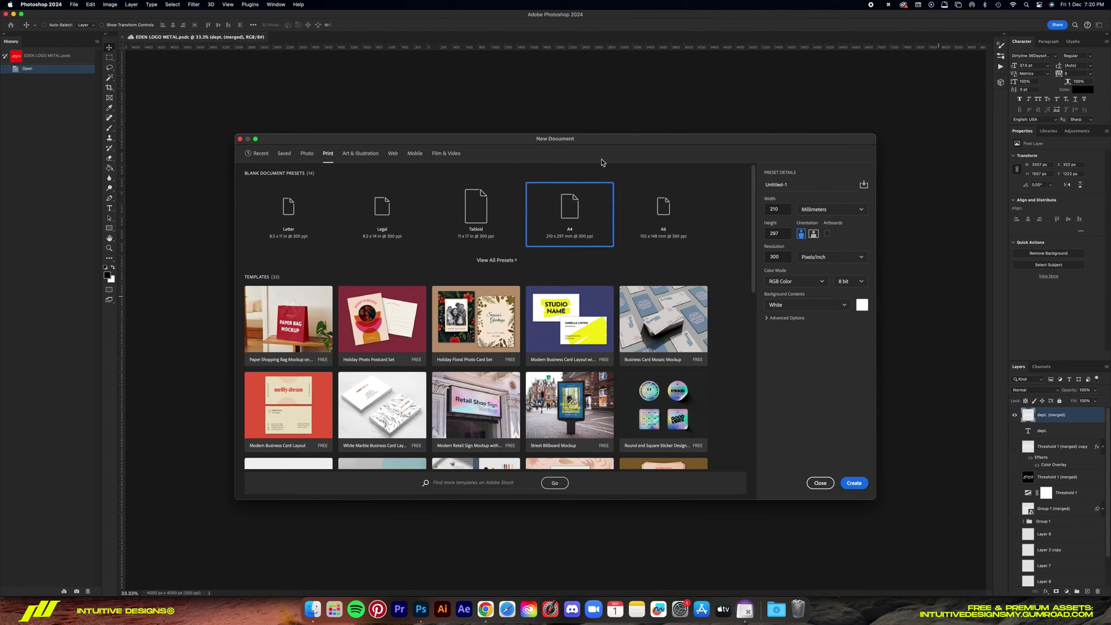
{"action": "left_click", "coordinate": [814, 235]}
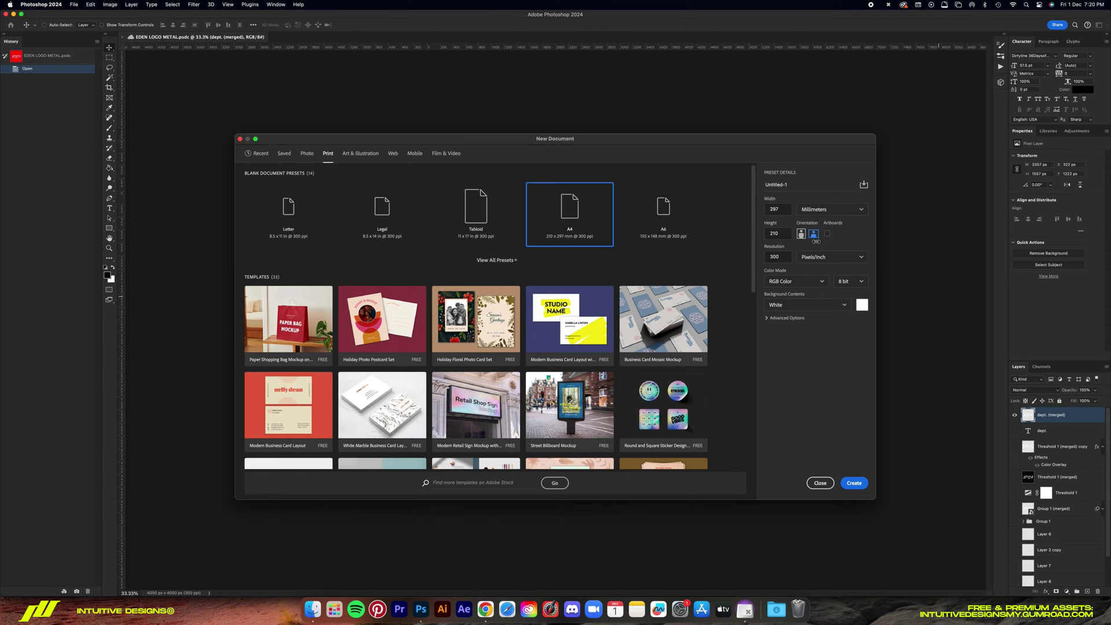
{"action": "left_click", "coordinate": [806, 306]}
{"action": "left_click", "coordinate": [801, 339]}
{"action": "left_click", "coordinate": [854, 483]}
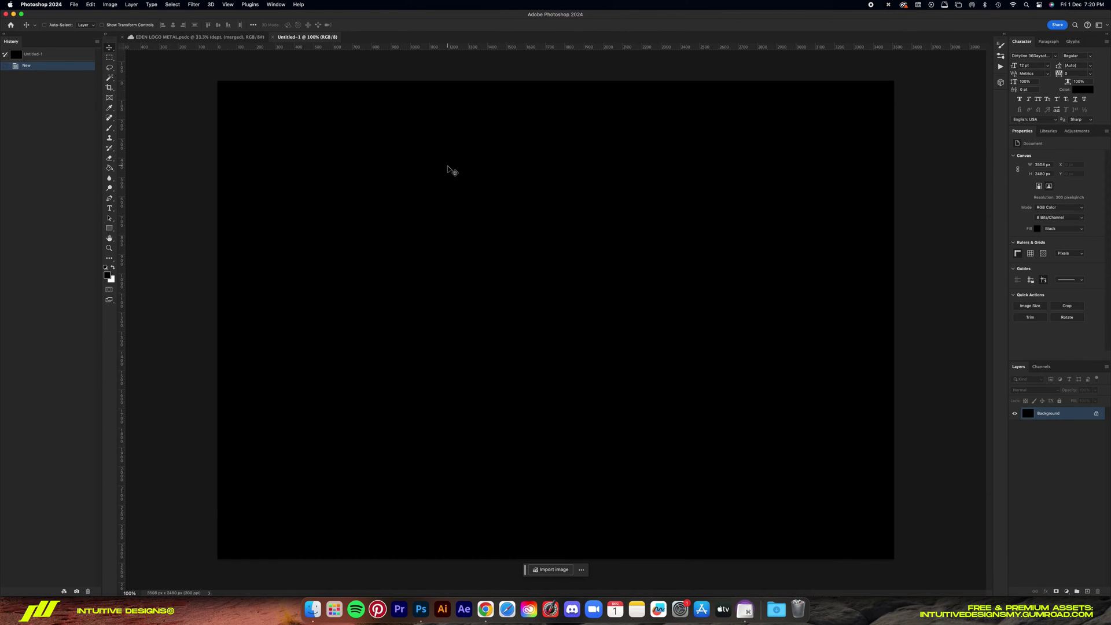
{"action": "key", "text": "super+minus"}
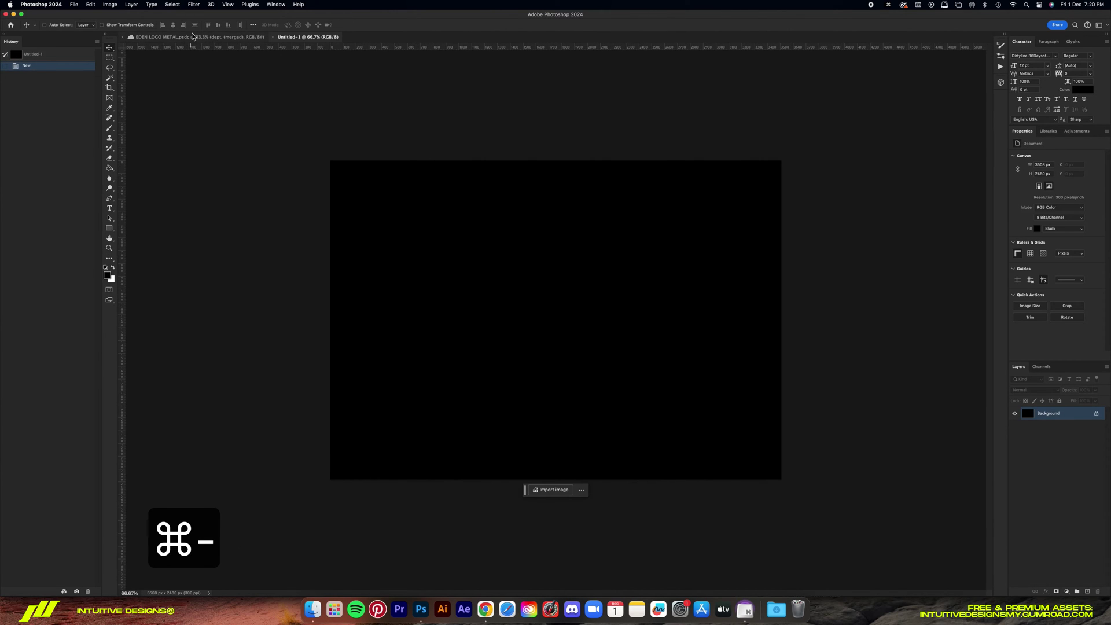
- Drag the dept. (merged) layer from EDEN LOGO METAL onto the Untitled-1 canvas
{"action": "left_click", "coordinate": [211, 38]}
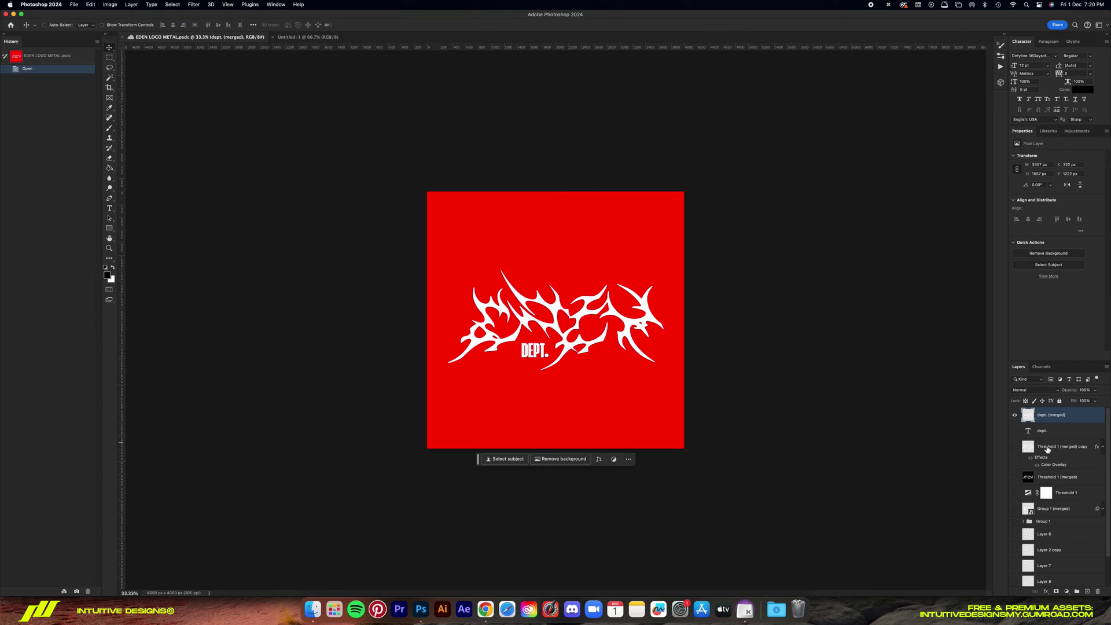
{"action": "left_click_drag", "start_coordinate": [1088, 422], "coordinate": [580, 315]}
{"action": "left_click_drag", "start_coordinate": [744, 287], "coordinate": [711, 272]}
- Convert the logo layer to a smart object and scale it down
{"action": "right_click", "coordinate": [1045, 414]}
{"action": "left_click", "coordinate": [1021, 352]}
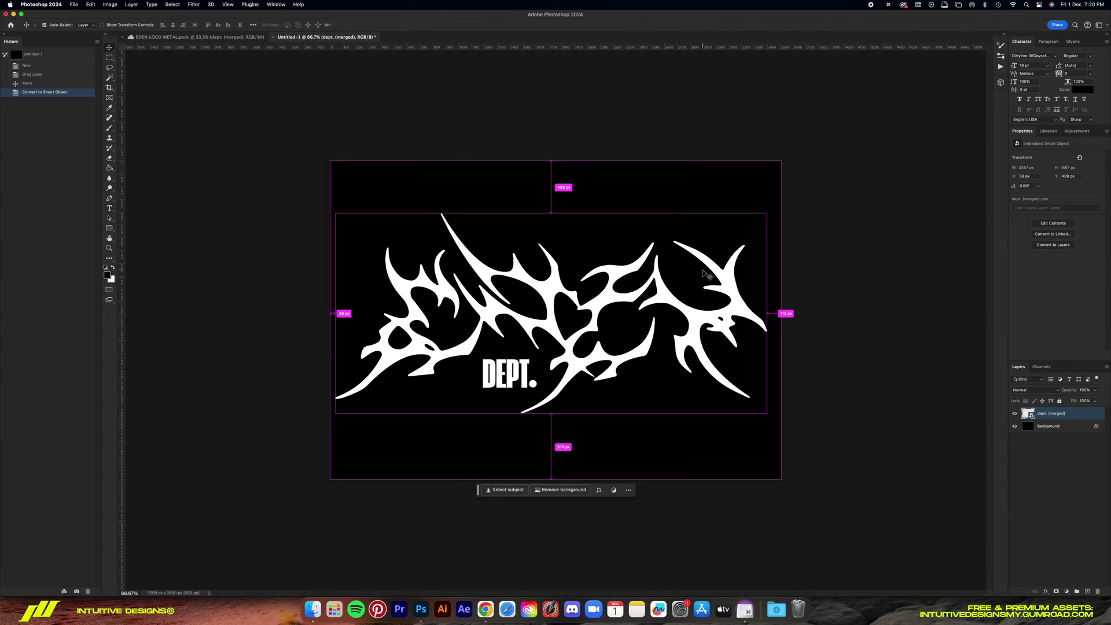
{"action": "key", "text": "super+t"}
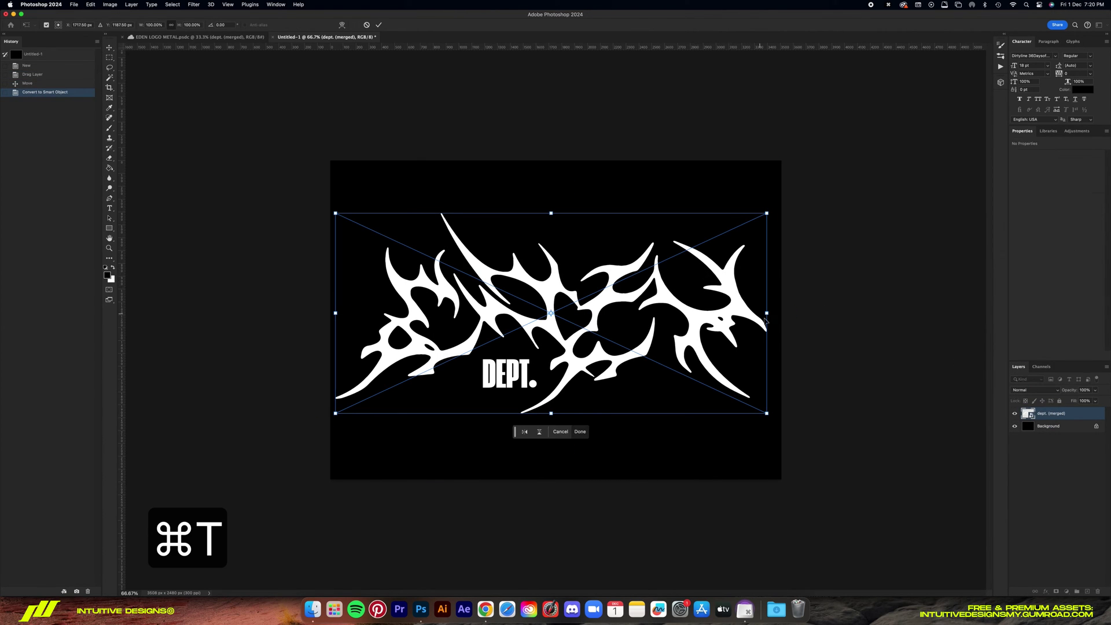
{"action": "left_click_drag", "start_coordinate": [767, 313], "coordinate": [726, 323]}
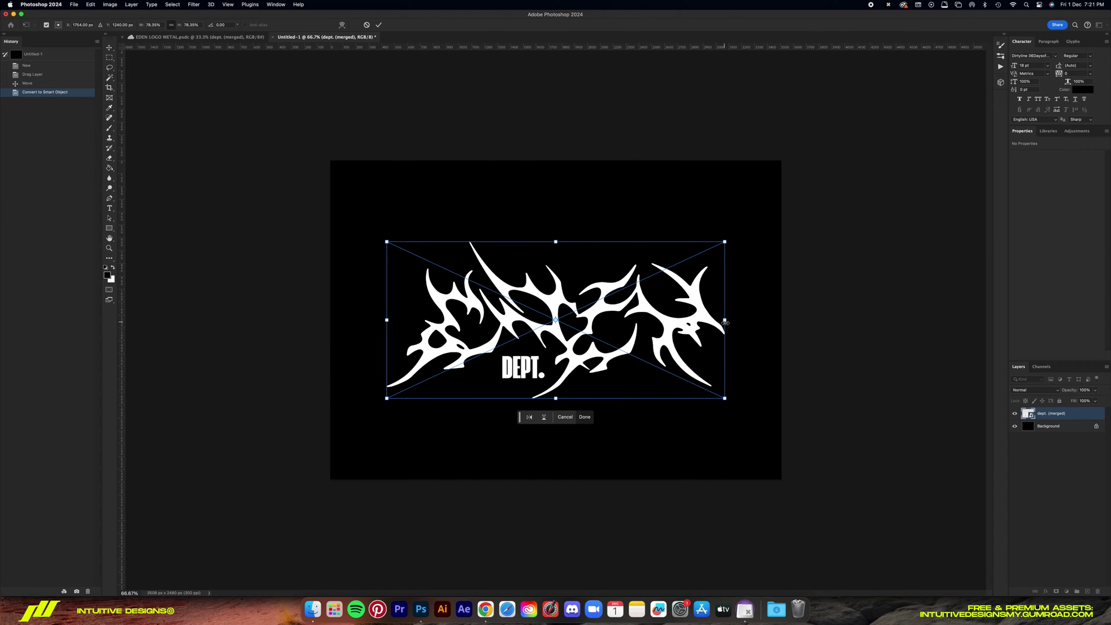
{"action": "key", "text": "Return"}
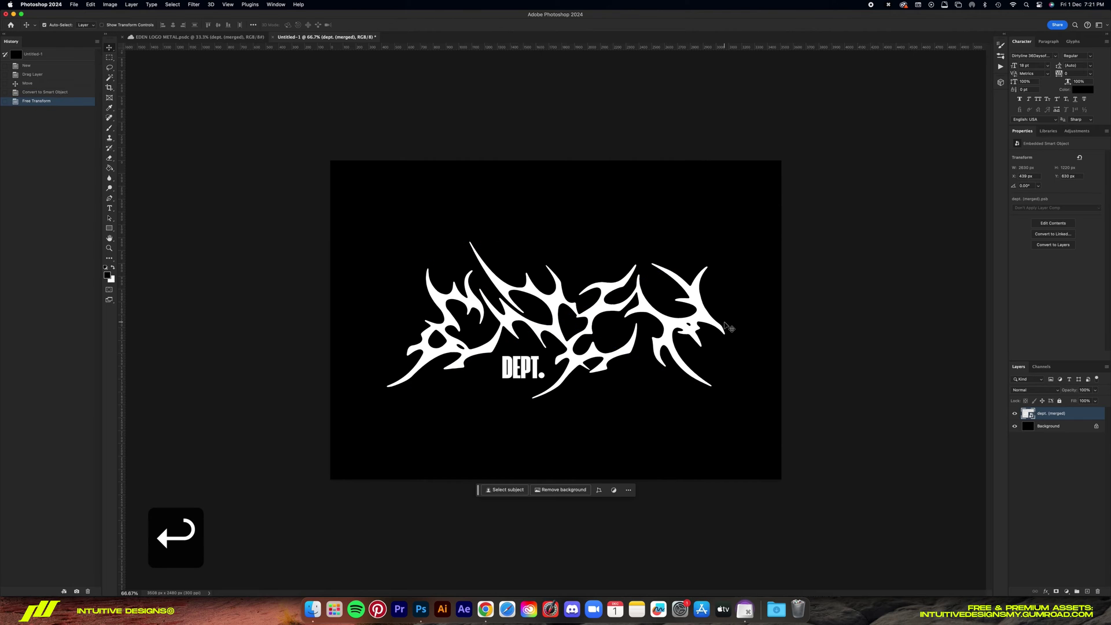
{"action": "key", "text": "super+0"}
{"action": "key", "text": "super+minus"}
{"action": "key", "text": "super+minus"}
{"action": "key", "text": "super+minus"}
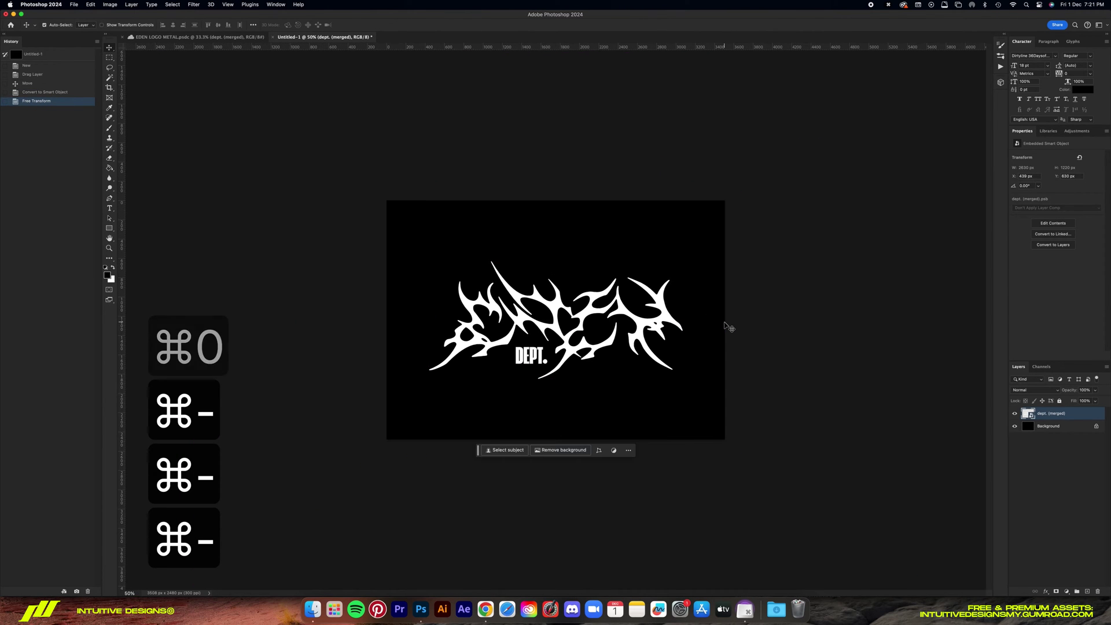
{"action": "key", "text": "super+1"}
- Duplicate the logo, name the layers Chrome and Extrusion, and hide Chrome and Background
{"action": "key", "text": "super+j"}
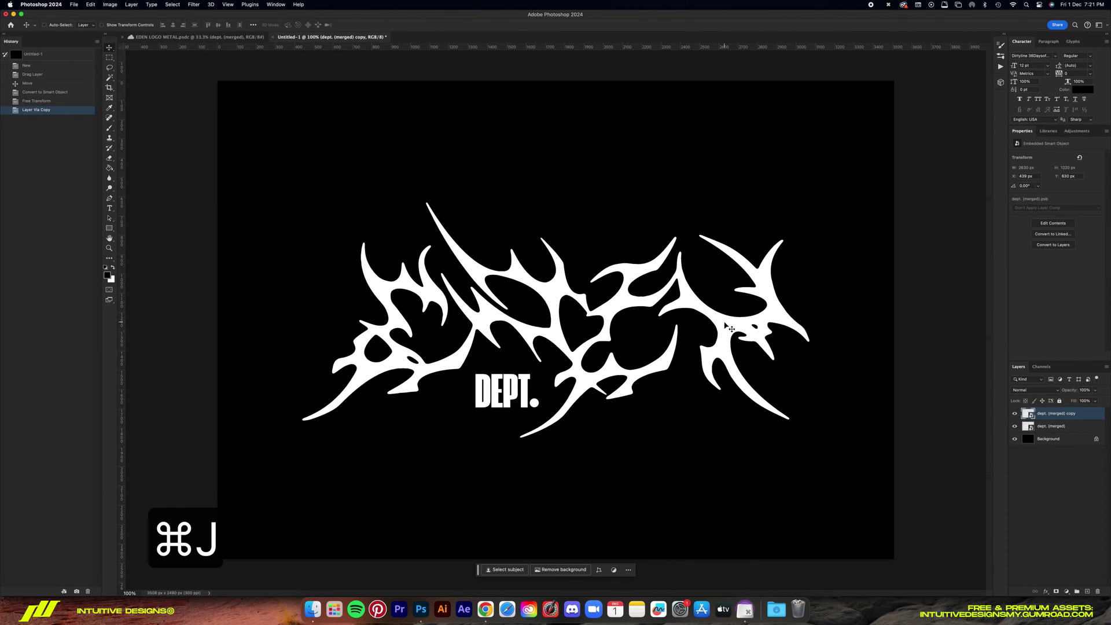
{"action": "double_click", "coordinate": [1063, 414]}
{"action": "type", "text": "Chrome"}
{"action": "key", "text": "Return"}
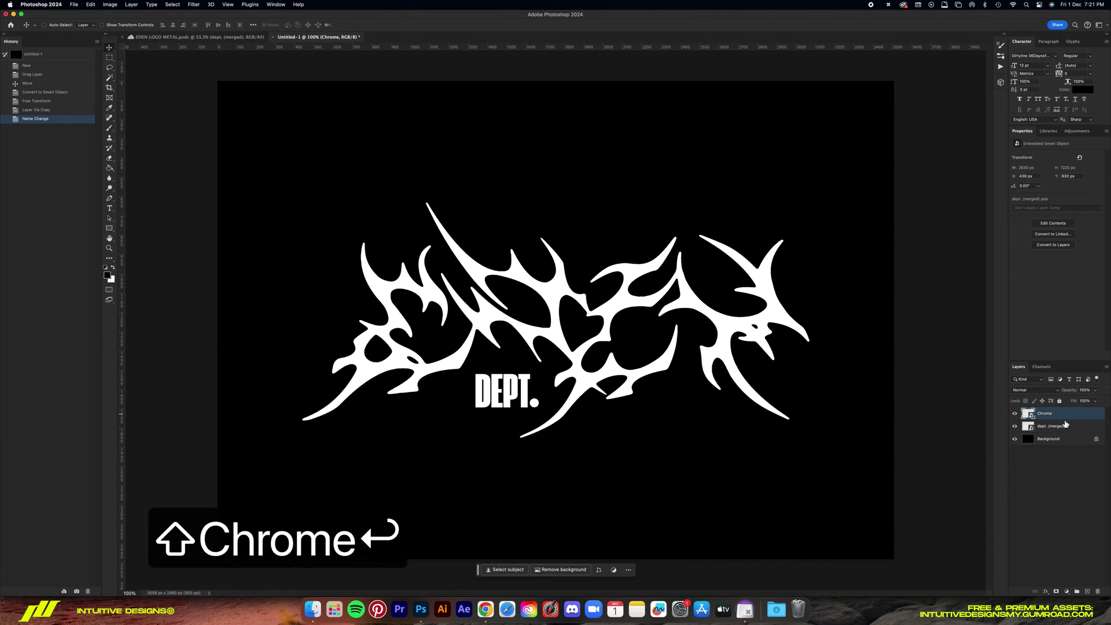
{"action": "double_click", "coordinate": [1059, 426]}
{"action": "type", "text": "Ex"}
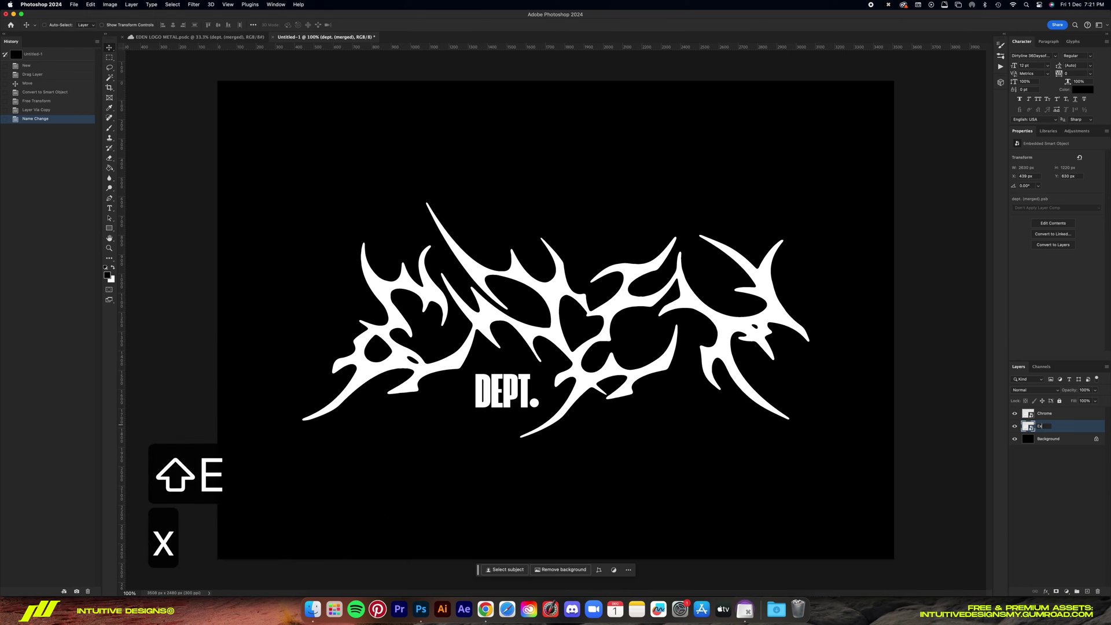
{"action": "type", "text": "trusion"}
{"action": "key", "text": "Return"}
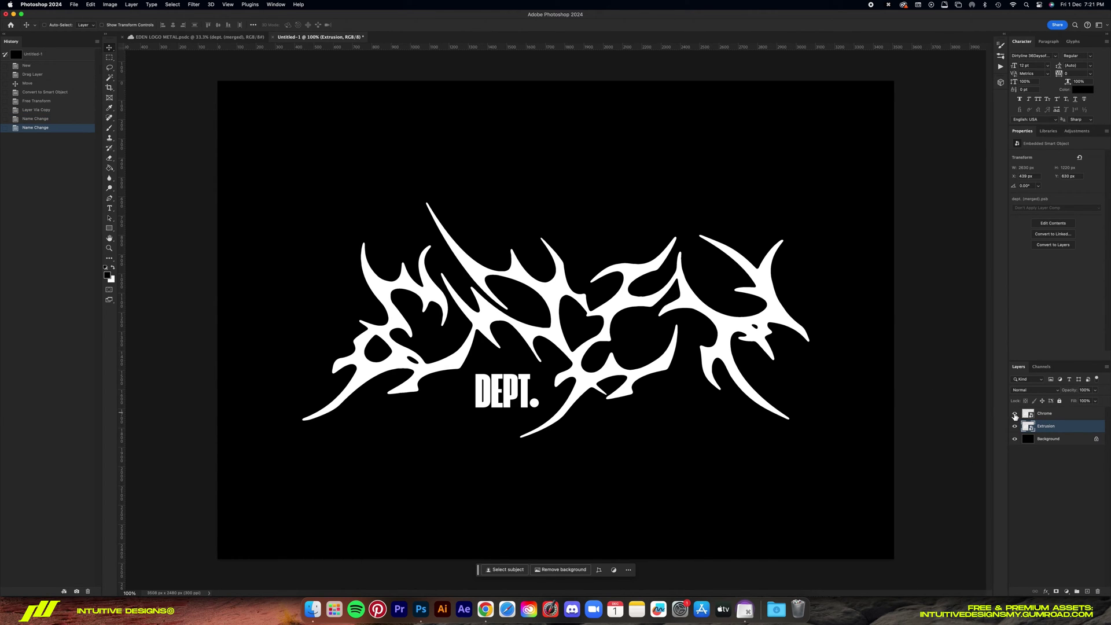
{"action": "left_click", "coordinate": [1015, 414]}
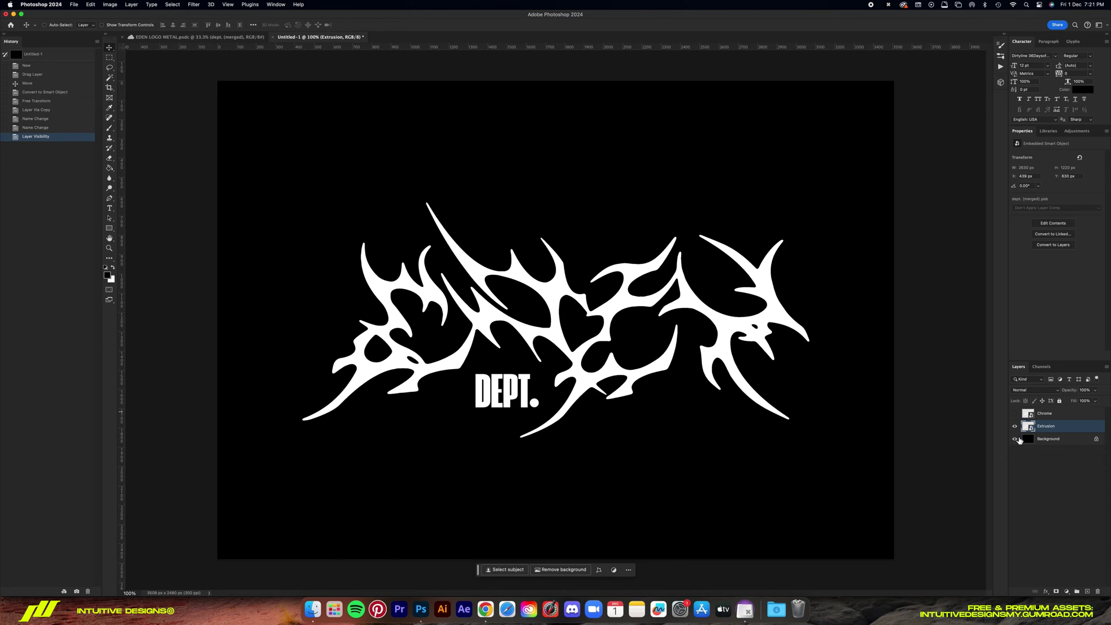
{"action": "left_click", "coordinate": [1015, 440]}
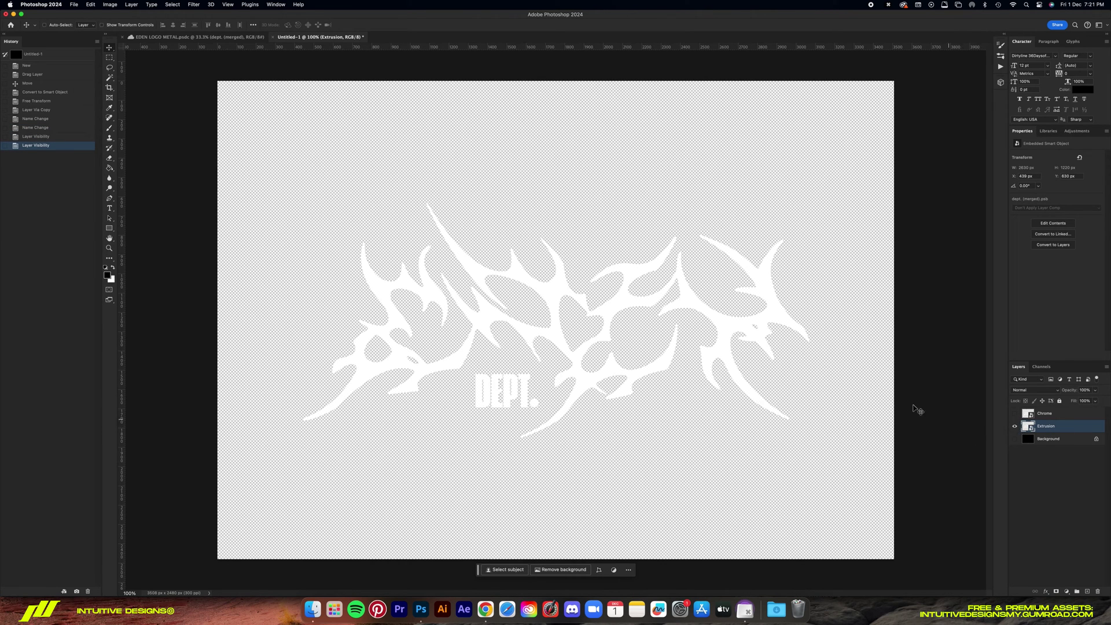
- Apply New 3D Extrusion from Selected Layer to Extrusion and set its depth to 1000 px
{"action": "left_click", "coordinate": [213, 5]}
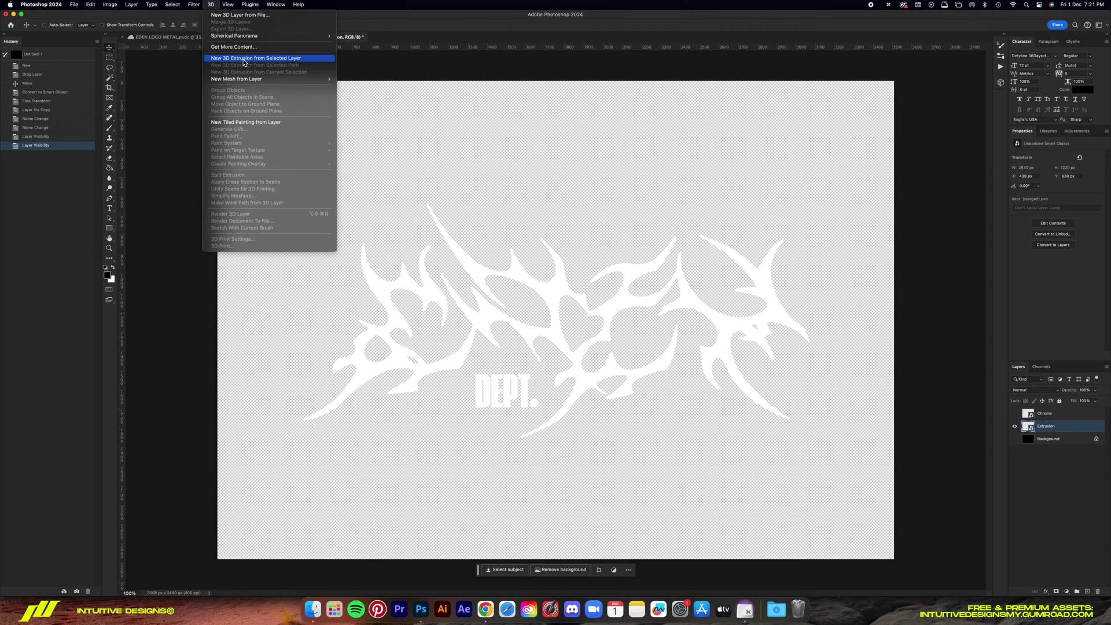
{"action": "left_click", "coordinate": [309, 62]}
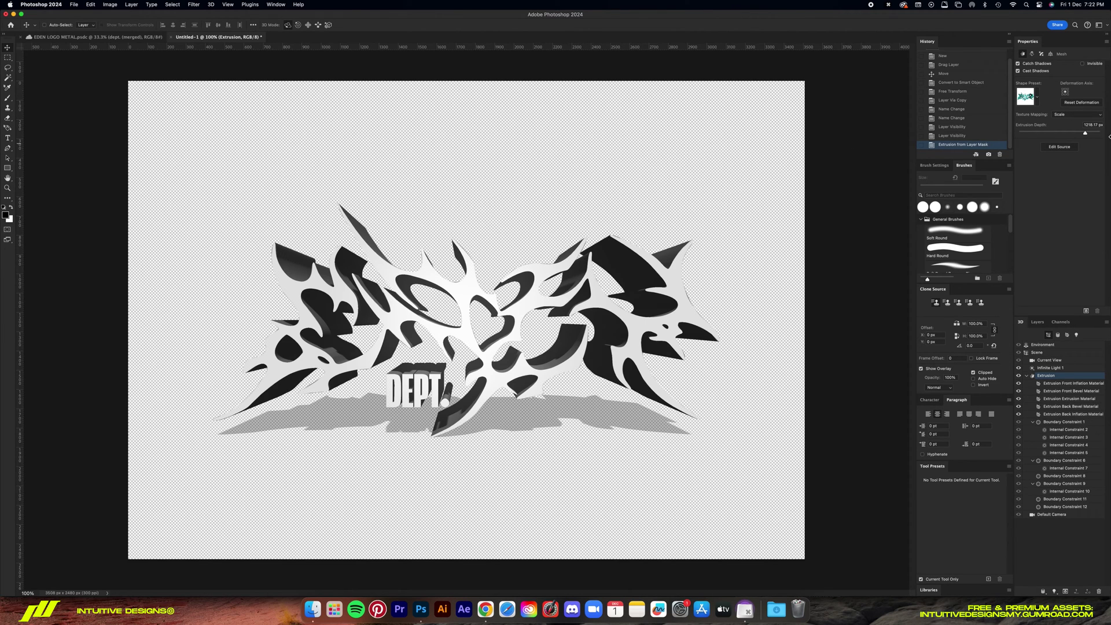
{"action": "left_click", "coordinate": [1090, 125]}
{"action": "type", "text": "1000"}
{"action": "key", "text": "Return"}
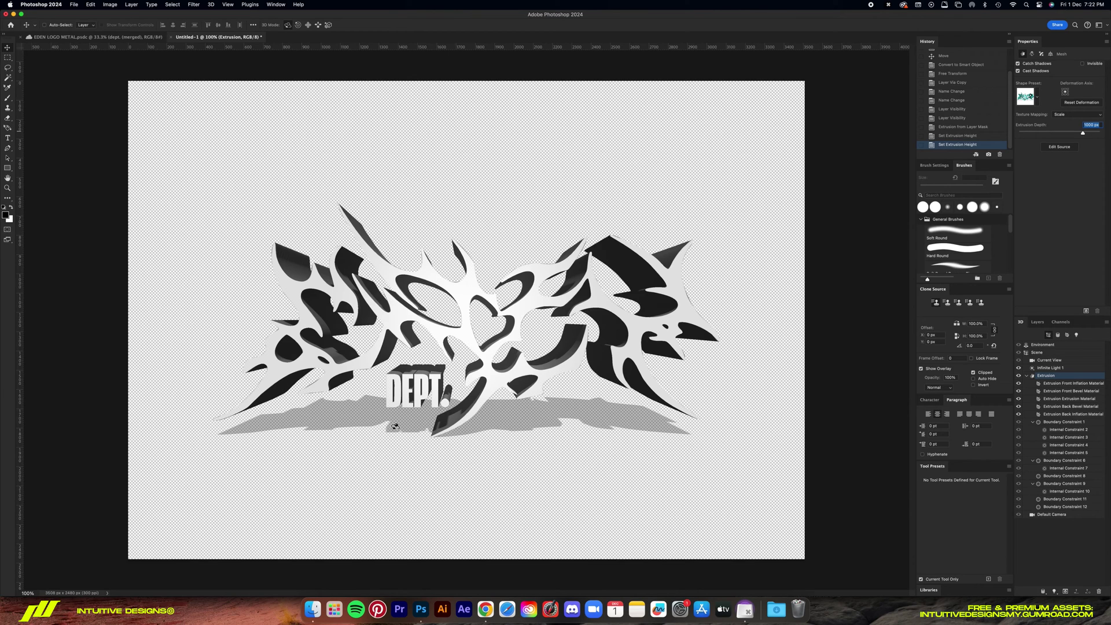
{"action": "key", "text": "Return"}
- Toggle the logo's cast shadow off and on to compare
{"action": "left_click", "coordinate": [1038, 73]}
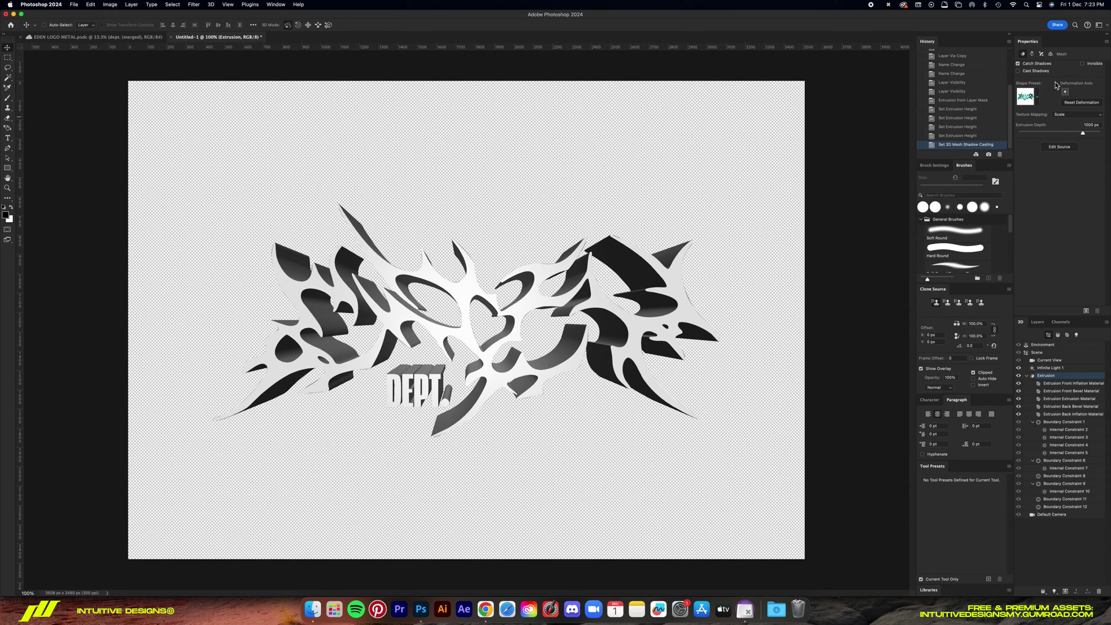
{"action": "left_click", "coordinate": [1038, 72]}
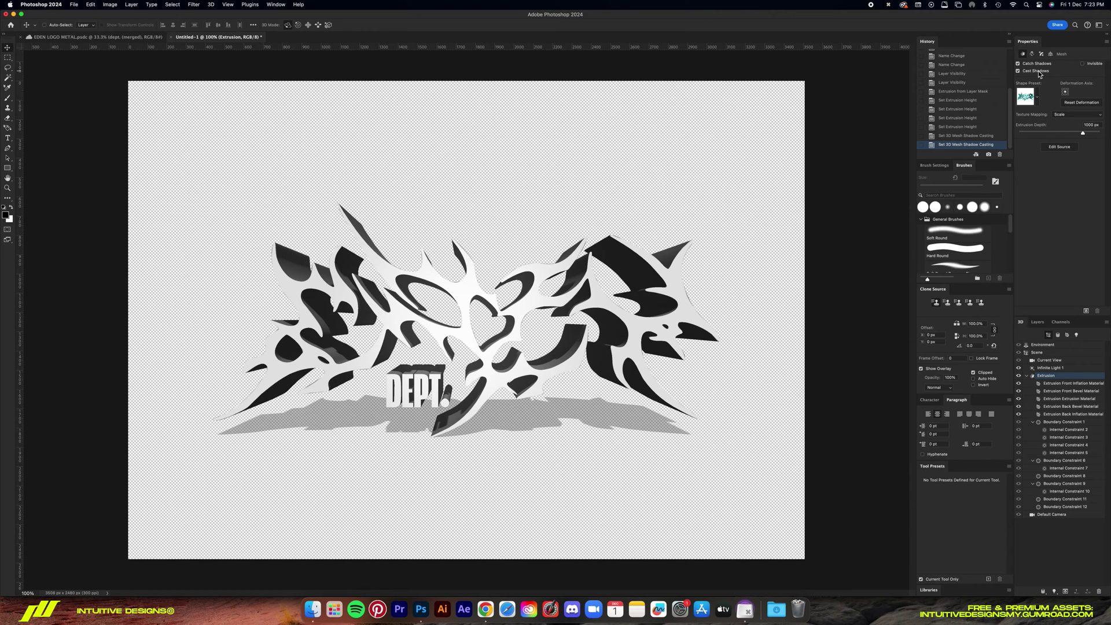
{"action": "left_click", "coordinate": [1039, 72]}
{"action": "left_click", "coordinate": [1040, 72]}
- Try several extrusion shape presets, then undo back to the original shape
{"action": "left_click", "coordinate": [1029, 96]}
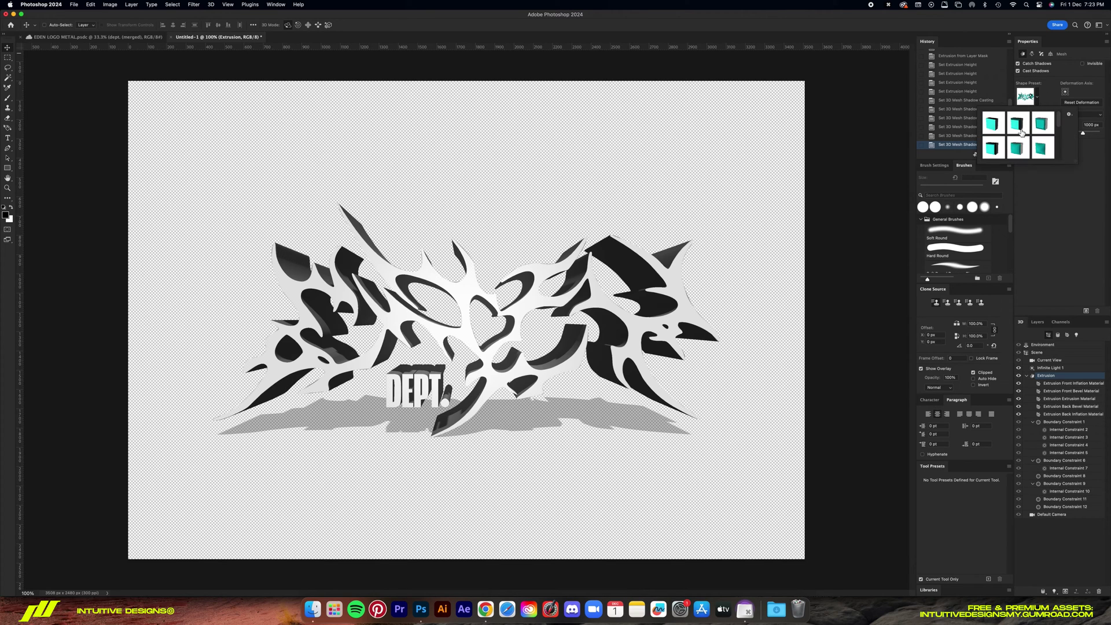
{"action": "left_click", "coordinate": [1025, 128]}
{"action": "left_click", "coordinate": [1046, 127]}
{"action": "scroll", "coordinate": [1043, 137], "scroll_direction": "down", "scroll_amount": 1}
{"action": "scroll", "coordinate": [1043, 137], "scroll_direction": "down", "scroll_amount": 2}
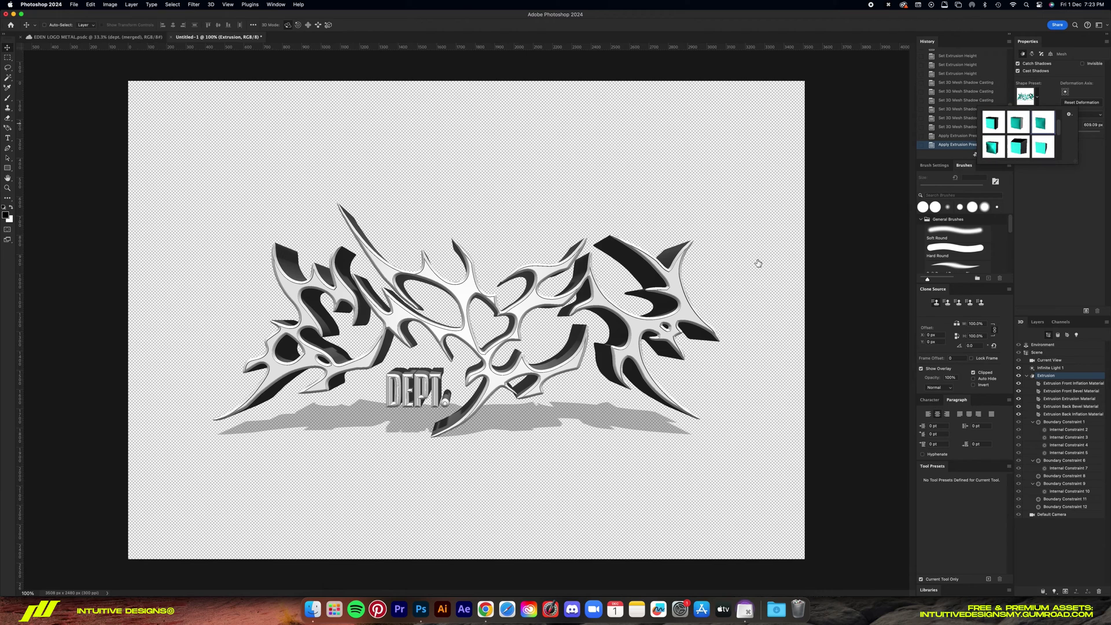
{"action": "key", "text": "Right"}
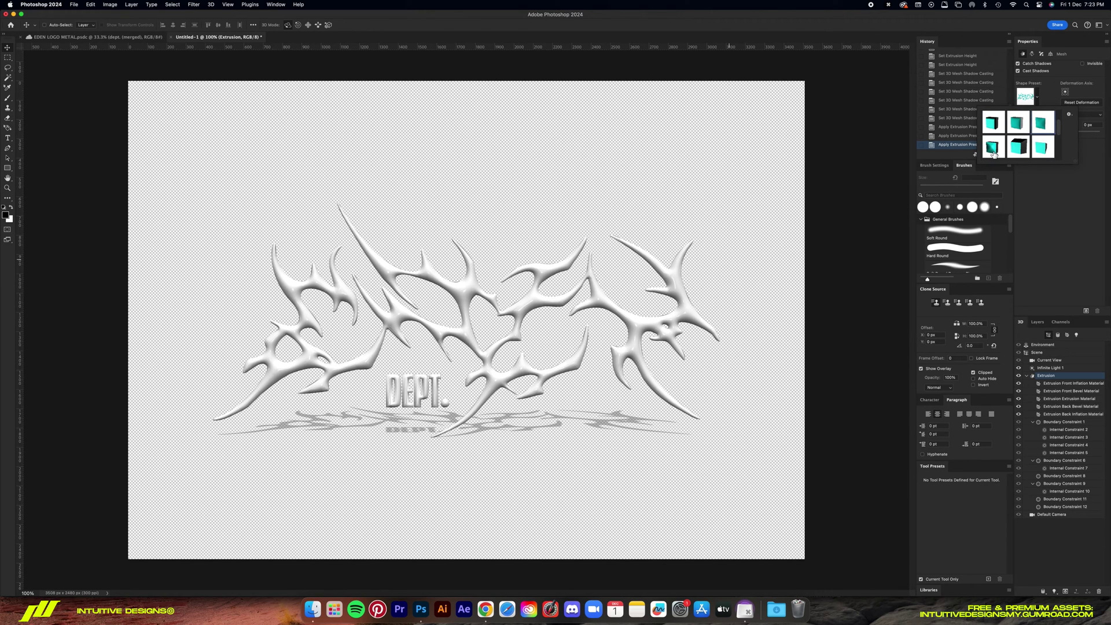
{"action": "left_click", "coordinate": [993, 151]}
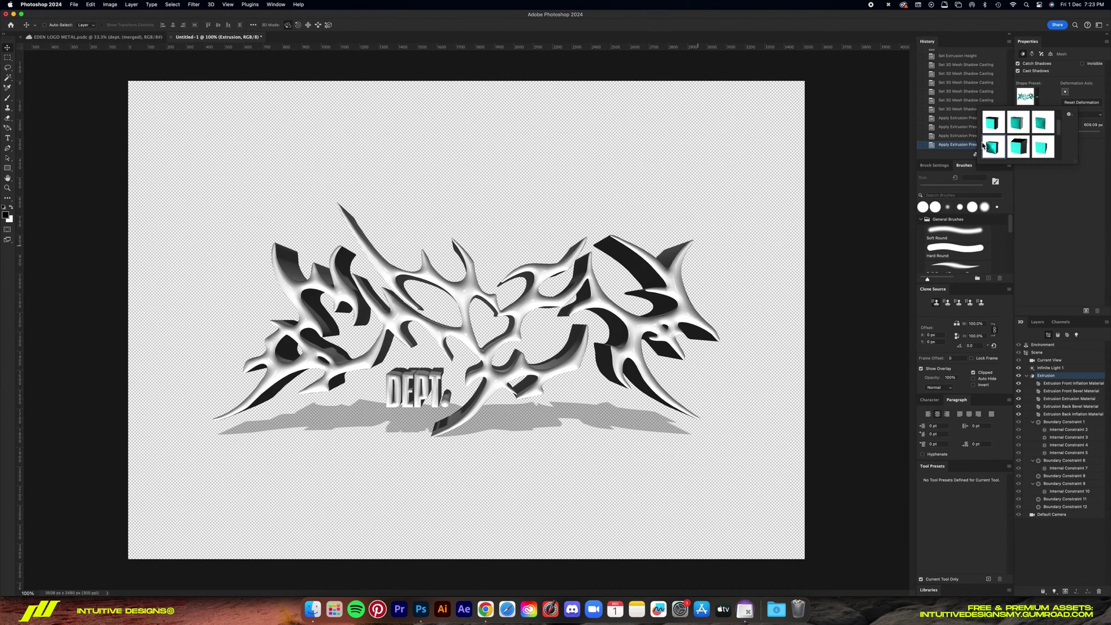
{"action": "key", "text": "super+z"}
{"action": "key", "text": "super+z"}
{"action": "key", "text": "super+z"}
{"action": "key", "text": "super+z"}
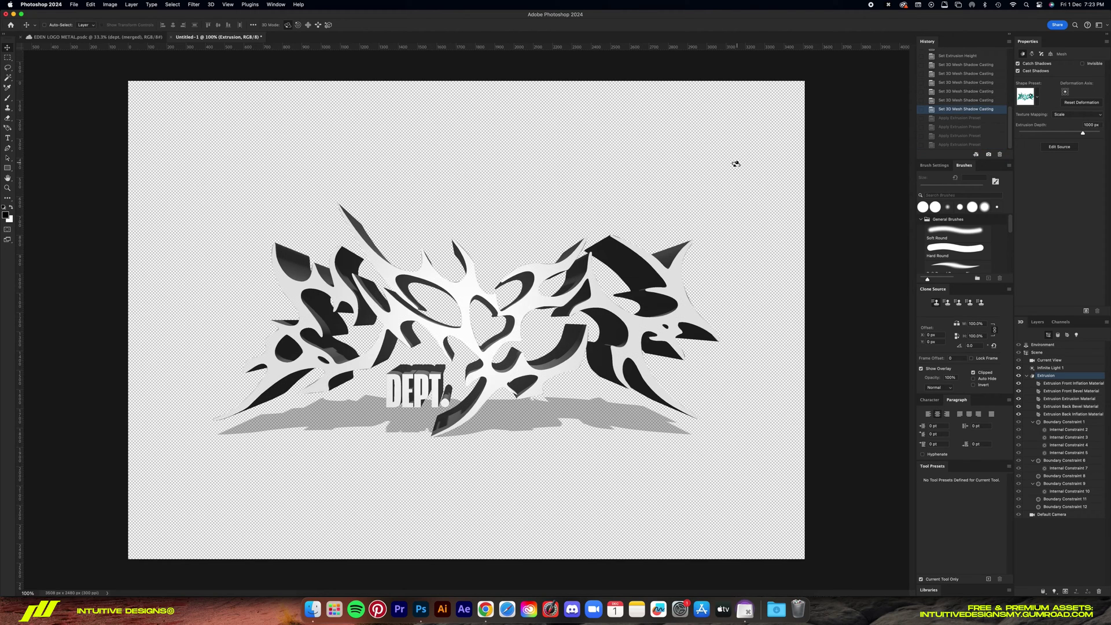
- Apply a wood material preset to the logo's front face
{"action": "left_click", "coordinate": [1068, 335]}
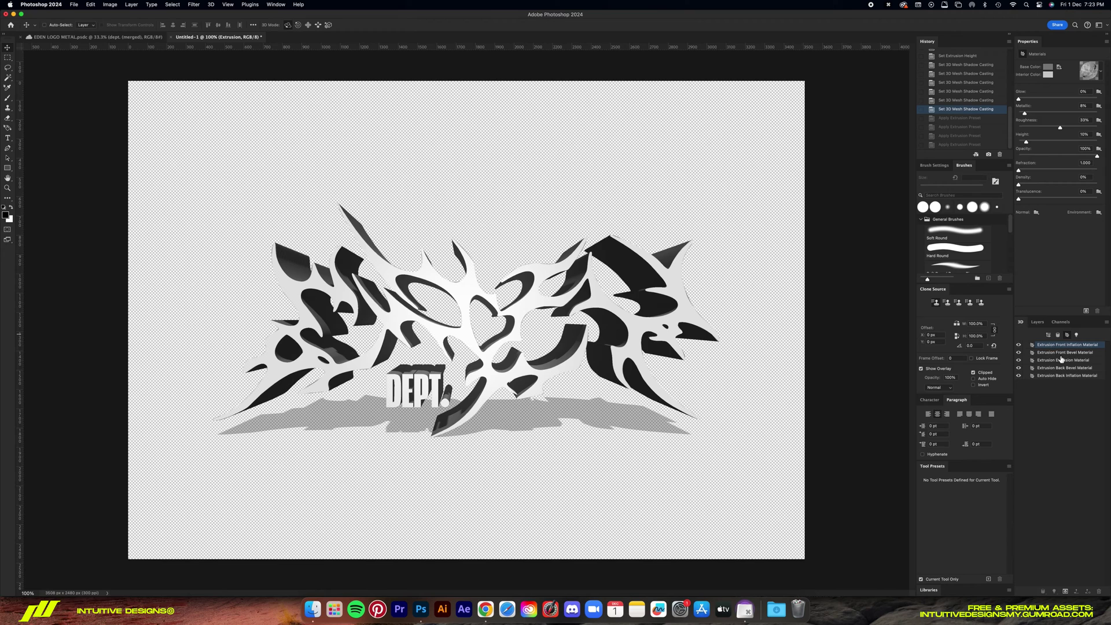
{"action": "left_click", "coordinate": [1102, 72]}
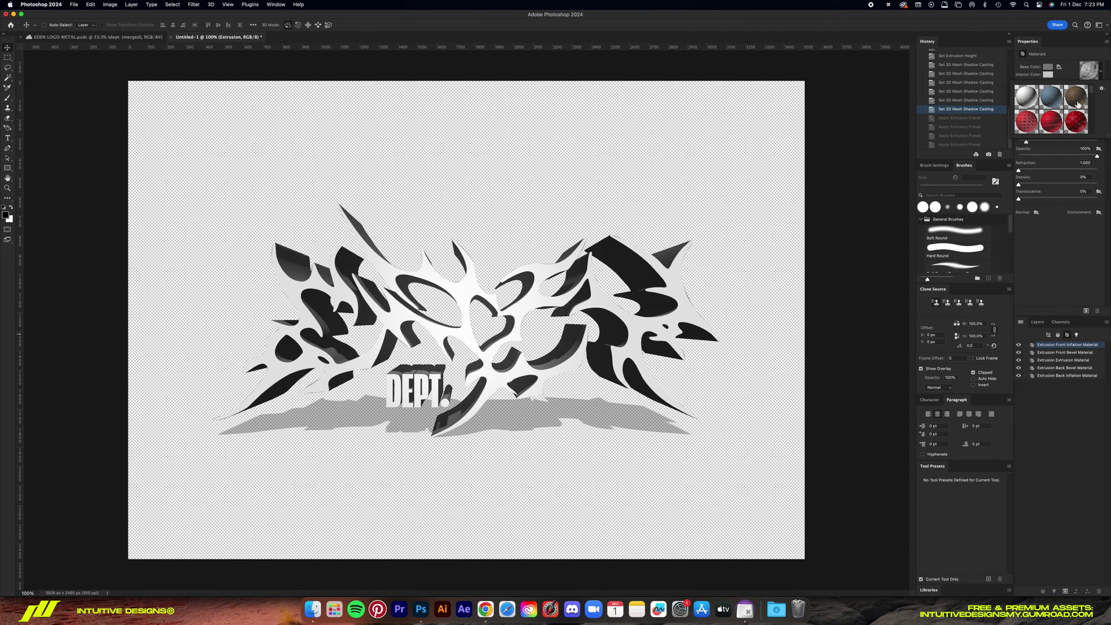
{"action": "left_click", "coordinate": [1079, 104]}
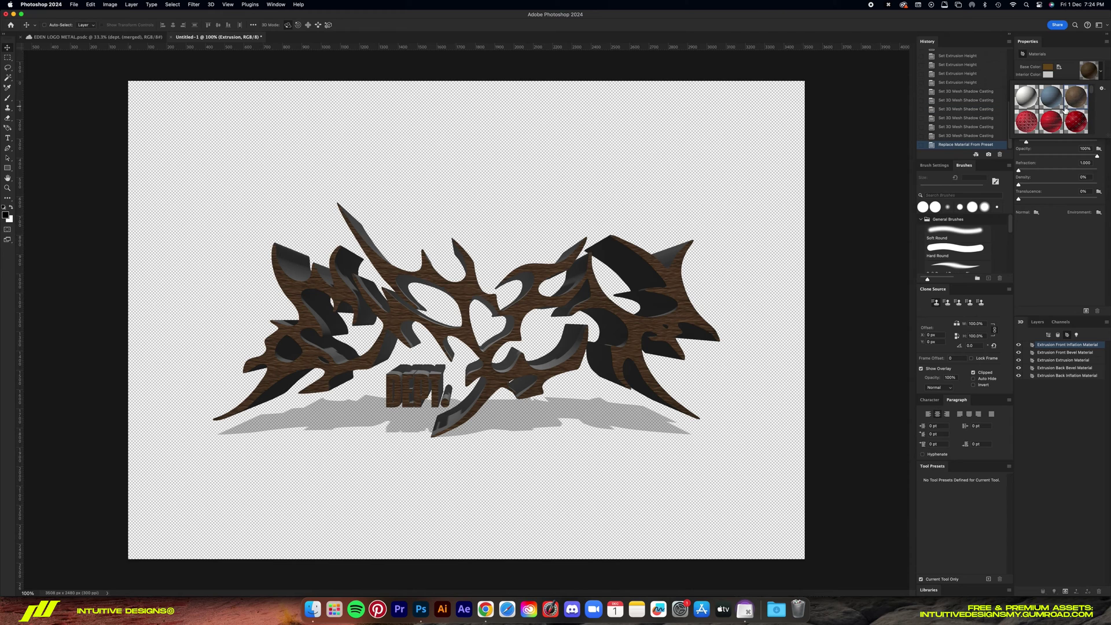
{"action": "scroll", "coordinate": [1028, 125], "scroll_direction": "down", "scroll_amount": 3}
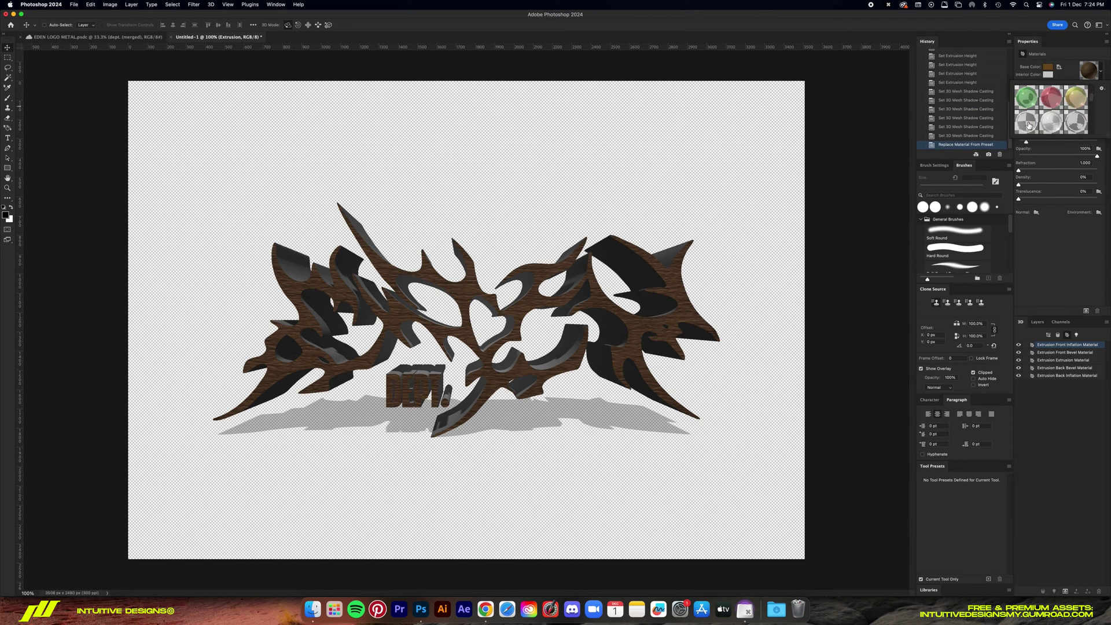
{"action": "left_click", "coordinate": [1088, 264]}
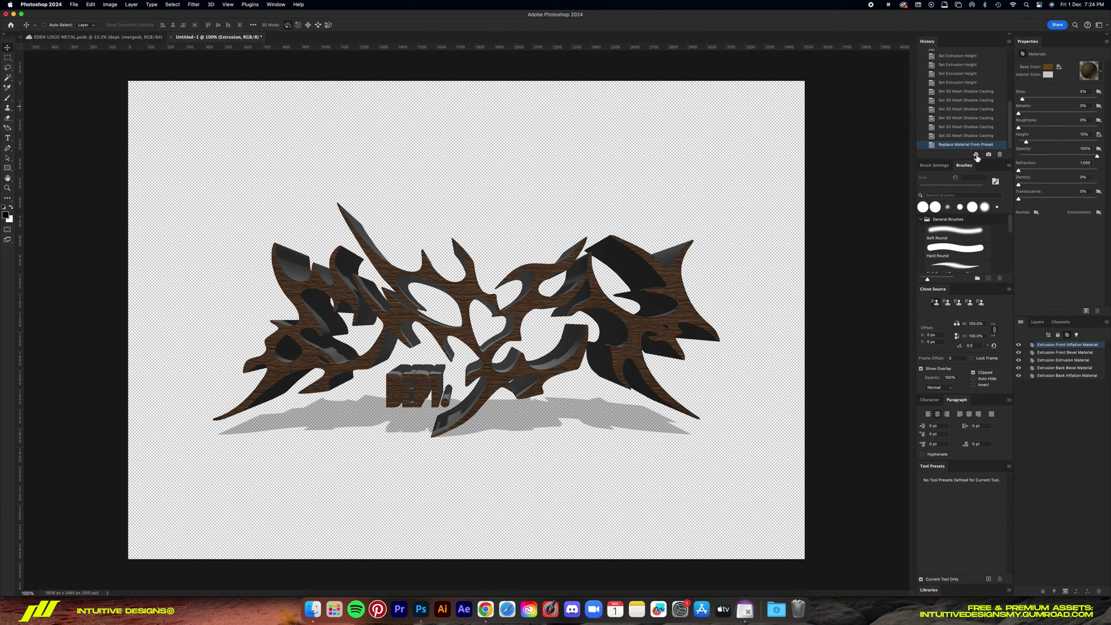
- Undo the wood material and orbit the camera view to a higher, near top-down angle
{"action": "key", "text": "super+z"}
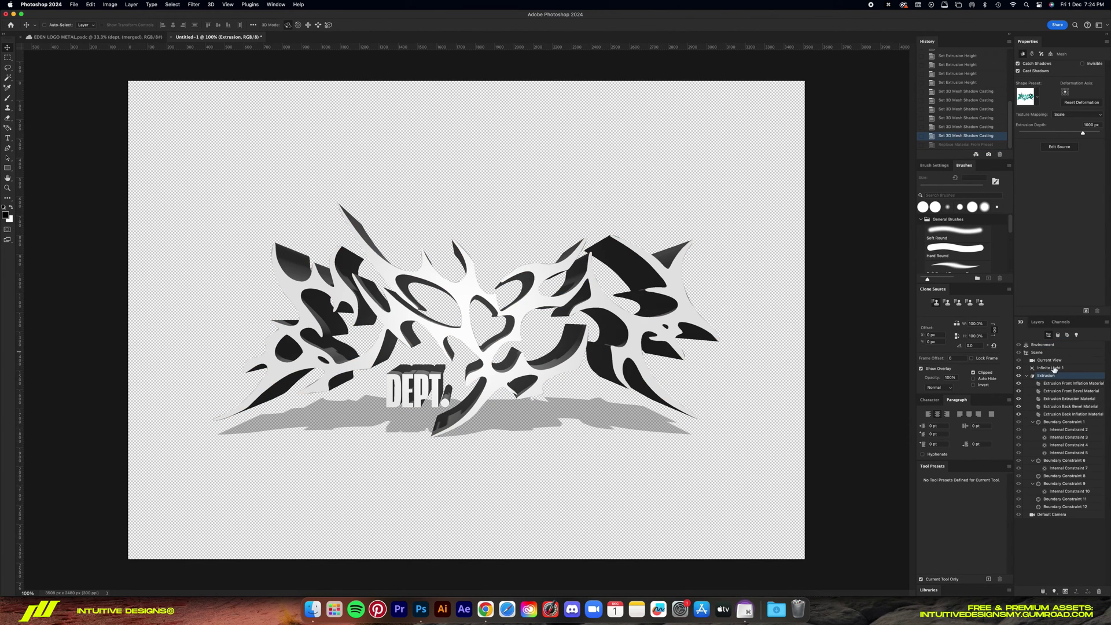
{"action": "left_click", "coordinate": [1055, 361]}
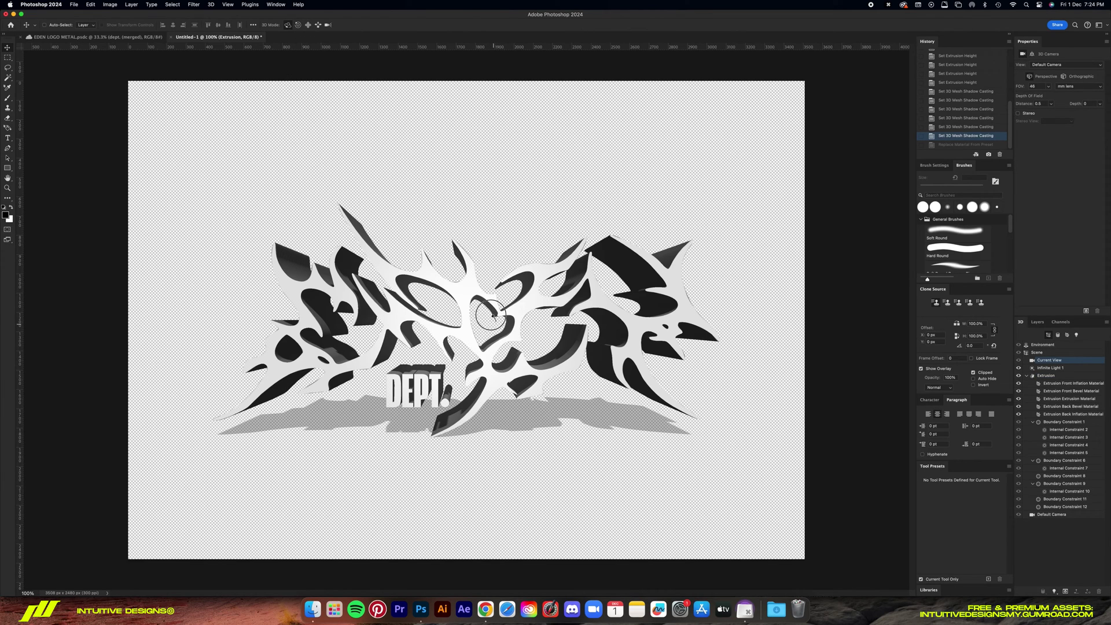
{"action": "left_click_drag", "start_coordinate": [489, 315], "coordinate": [457, 331]}
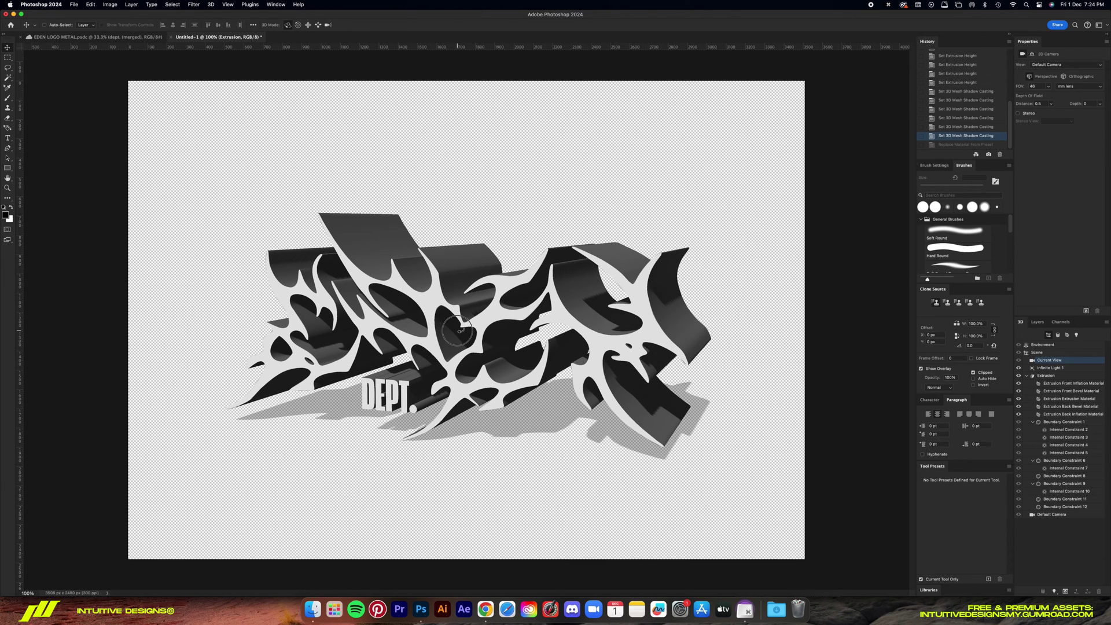
{"action": "left_click_drag", "start_coordinate": [459, 331], "coordinate": [405, 98]}
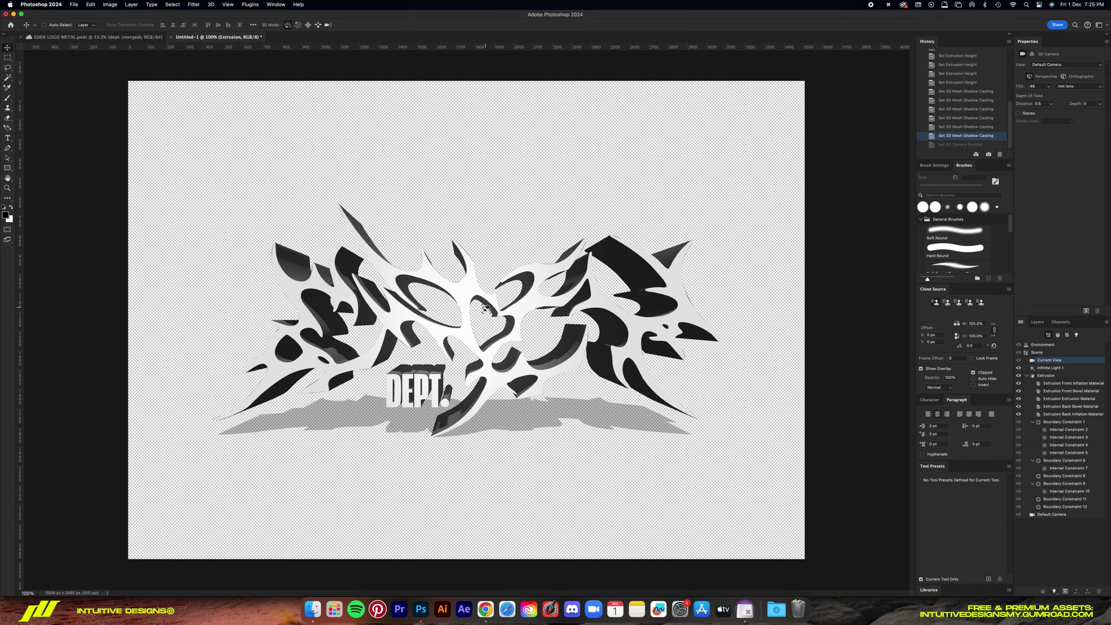
{"action": "left_click_drag", "start_coordinate": [490, 292], "coordinate": [489, 299]}
- Give Infinite Light 1 10% shadow softness and 100% intensity
{"action": "left_click", "coordinate": [1051, 369]}
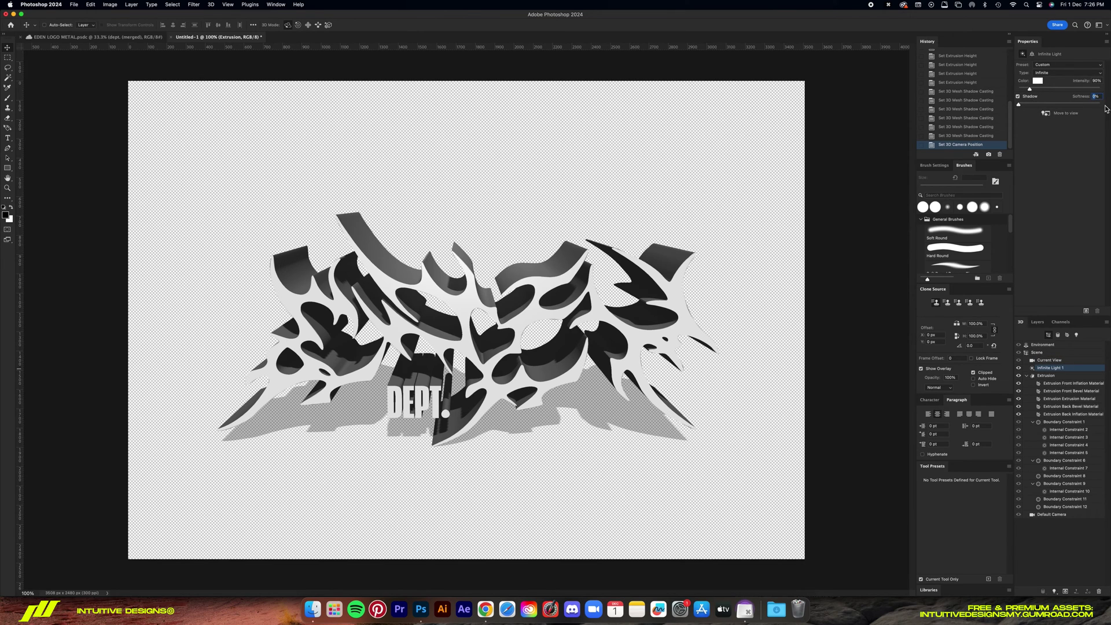
{"action": "type", "text": "10"}
{"action": "key", "text": "Return"}
{"action": "left_click", "coordinate": [1089, 81]}
{"action": "type", "text": "100"}
{"action": "key", "text": "Return"}
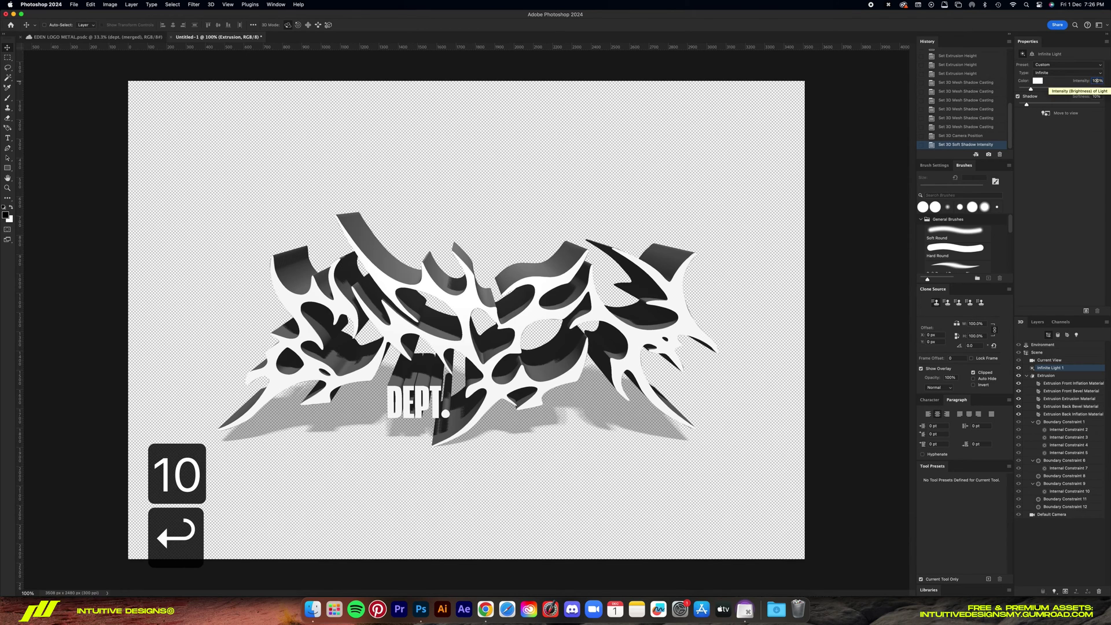
{"action": "left_click", "coordinate": [211, 4]}
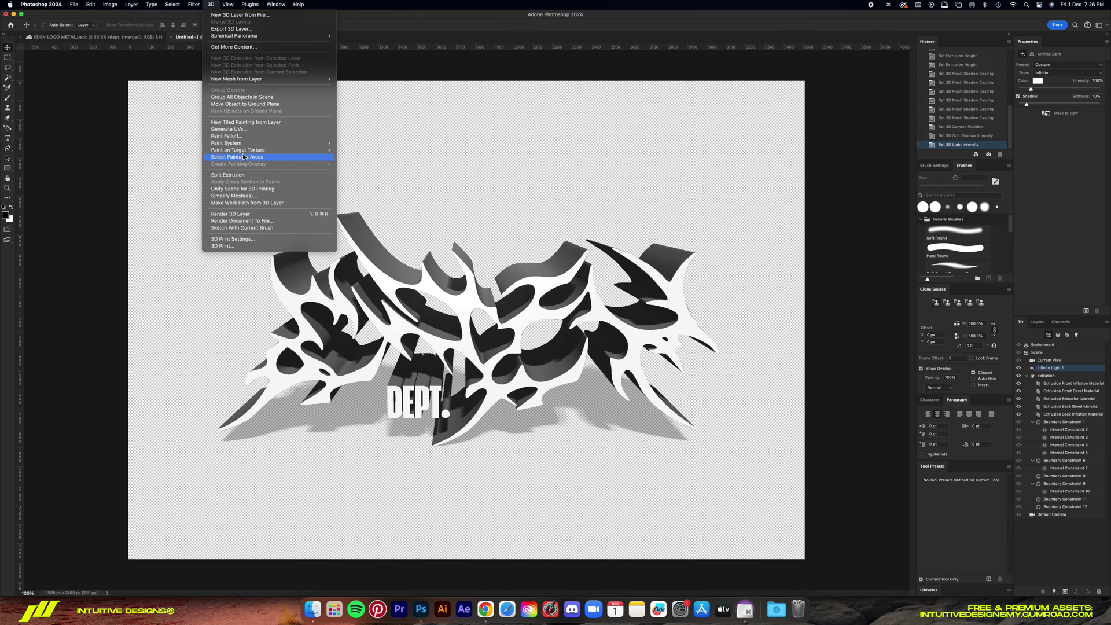
- Run 3D > Render 3D Layer on the extruded logo
{"action": "left_click", "coordinate": [250, 213]}
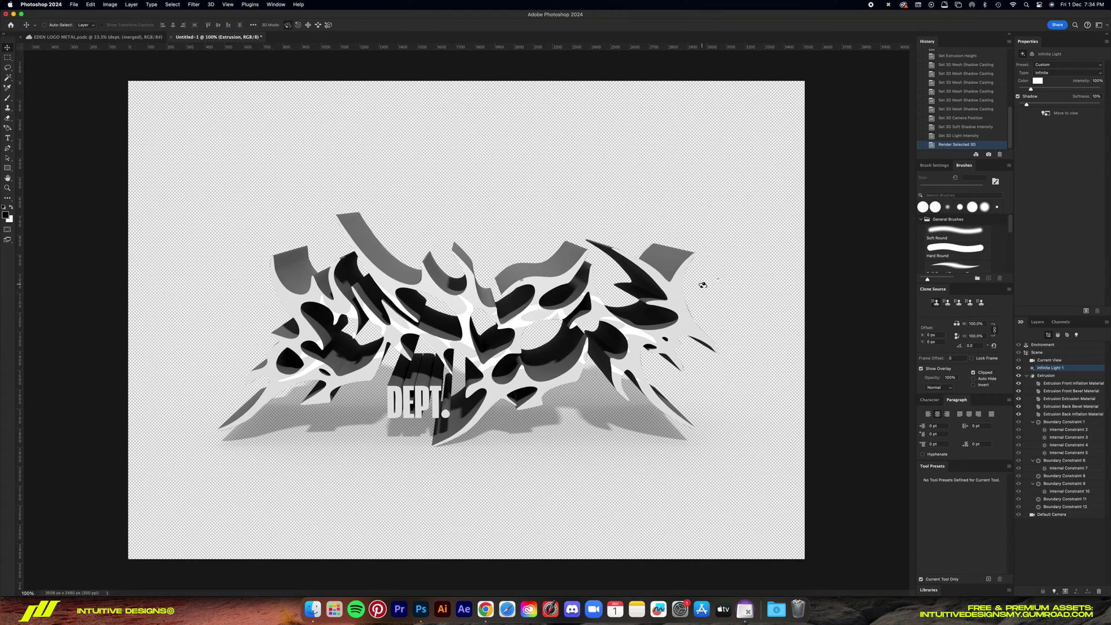
- Switch the panel workspace and collapse the Extrusion layer's 3D sub-items
{"action": "left_click", "coordinate": [1107, 28]}
{"action": "left_click", "coordinate": [1077, 103]}
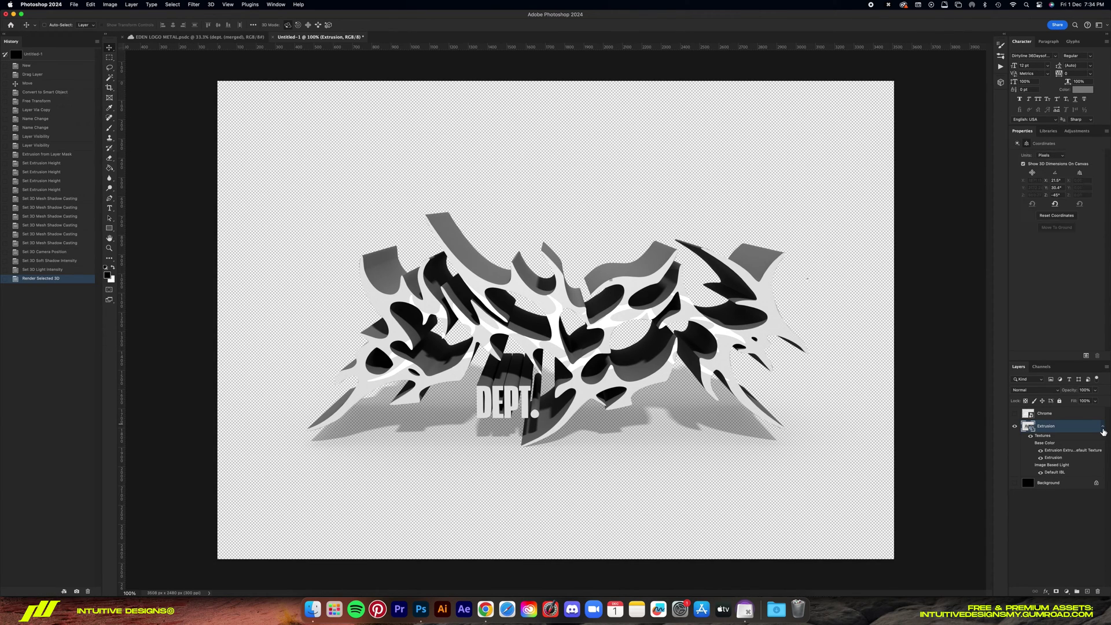
{"action": "left_click", "coordinate": [1102, 428]}
- Duplicate Extrusion, hide the original, and rasterize the Extrusion copy
{"action": "key", "text": "super+j"}
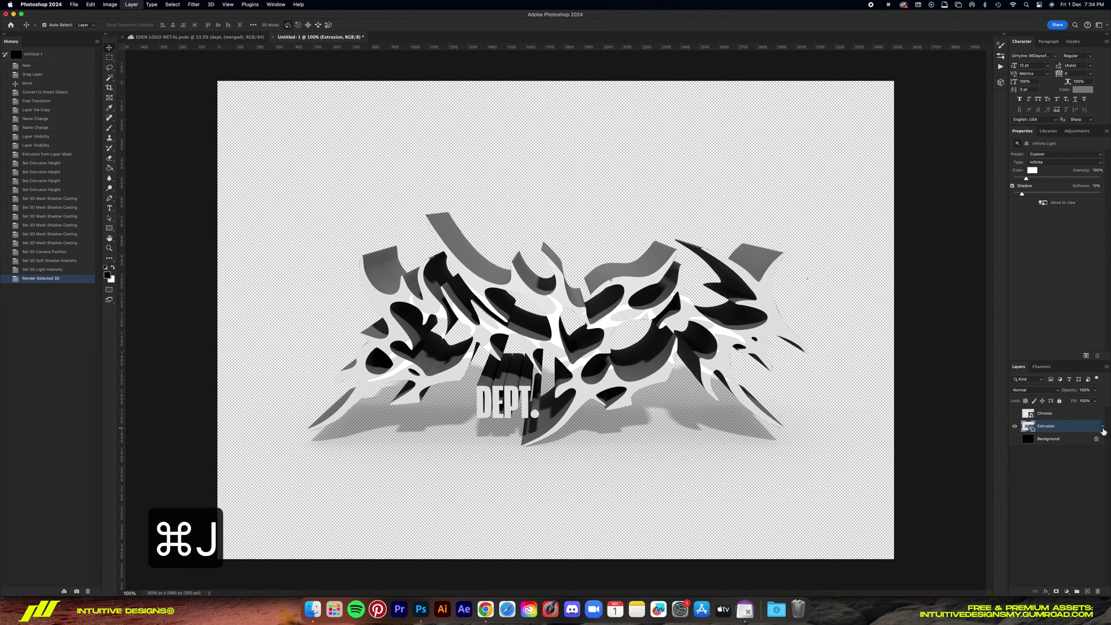
{"action": "left_click", "coordinate": [1016, 440]}
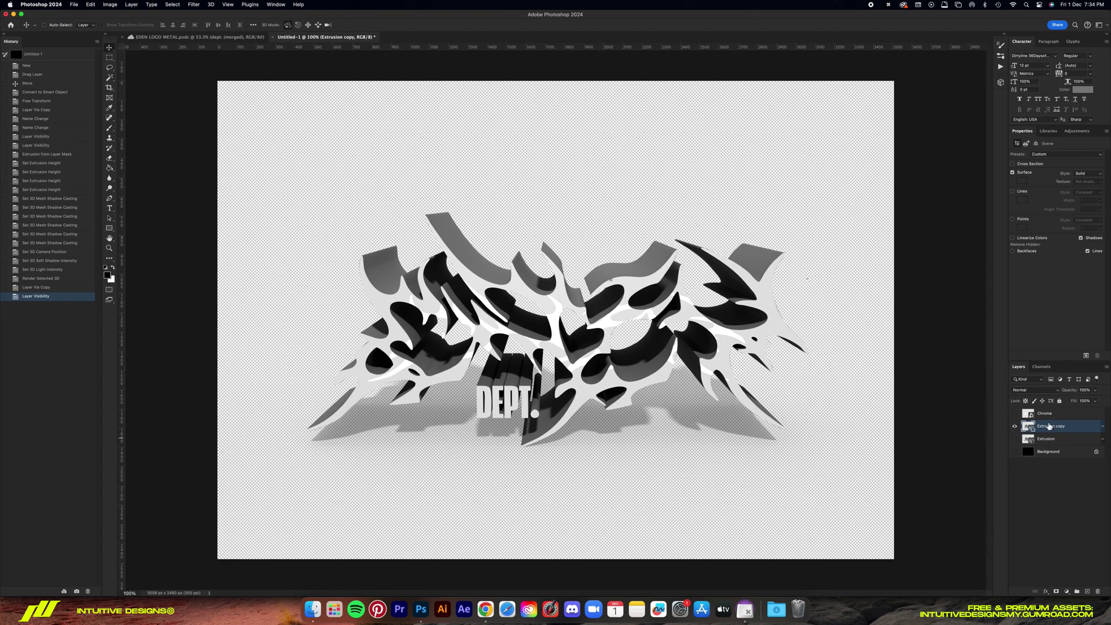
{"action": "right_click", "coordinate": [1059, 430]}
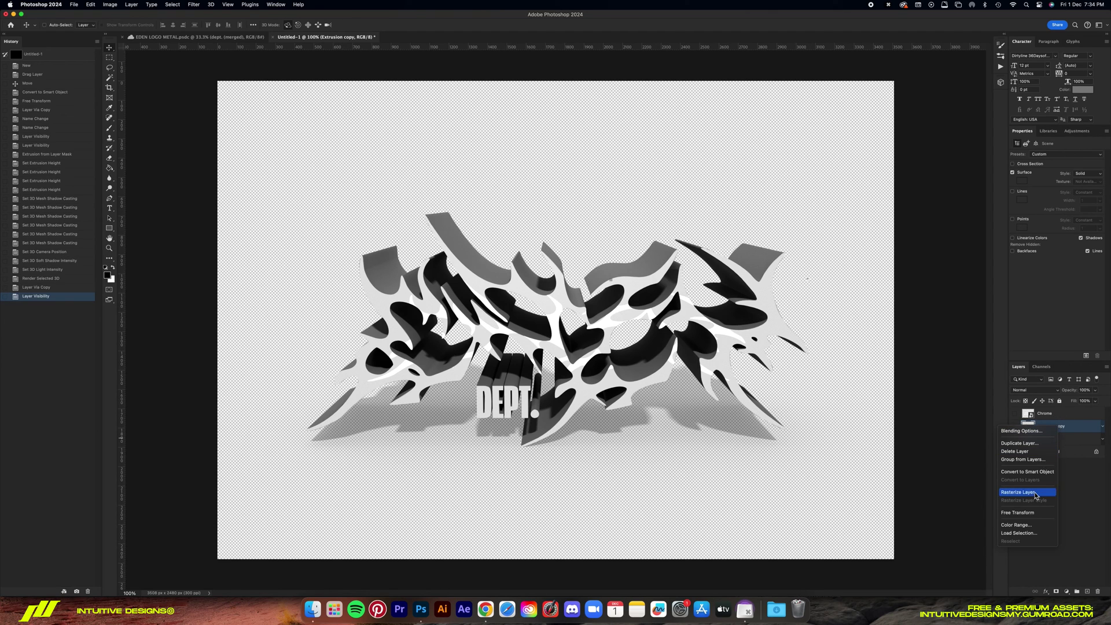
{"action": "left_click", "coordinate": [1035, 496]}
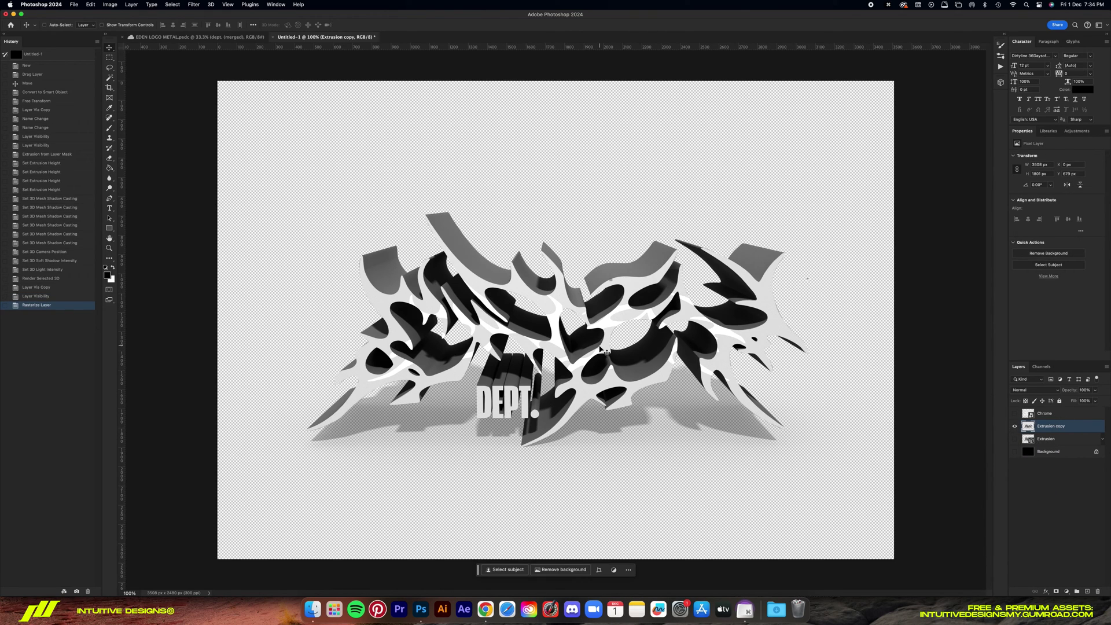
{"action": "key", "text": "v"}
{"action": "key", "text": "super+t"}
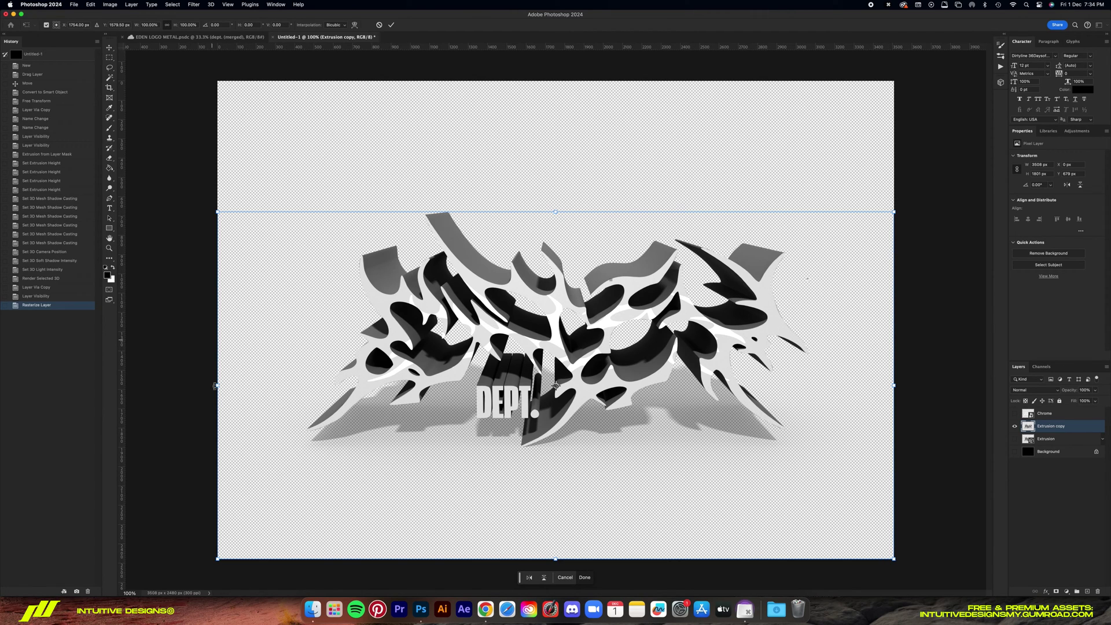
{"action": "key", "text": "super+0"}
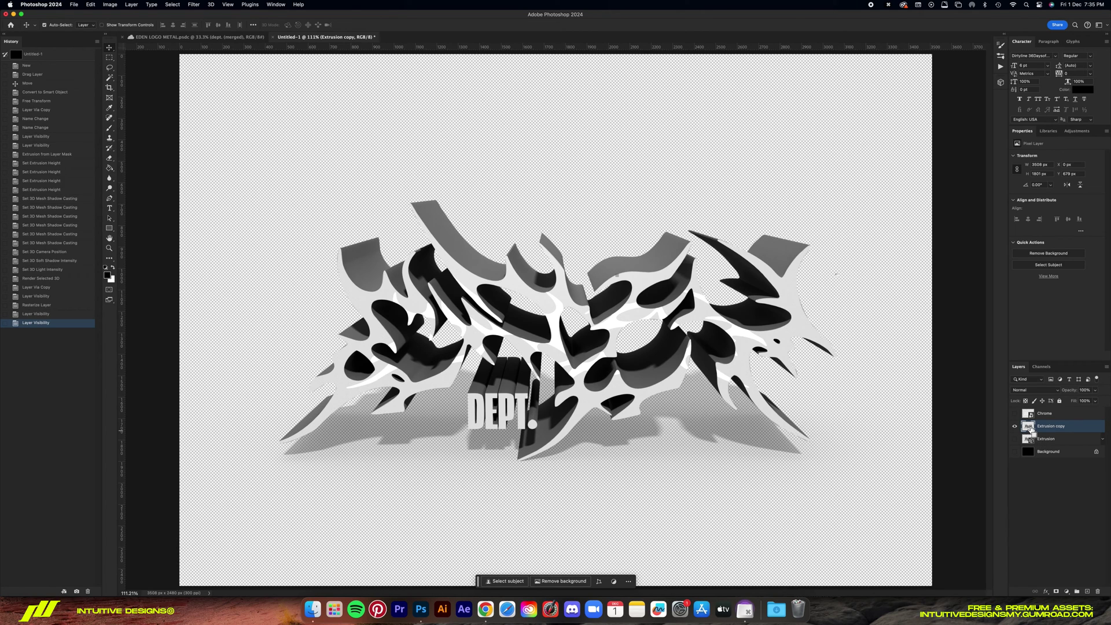
- Add a layer mask to Extrusion copy from its pixel selection and view the mask alone
{"action": "left_click", "coordinate": [1029, 427], "text": "super"}
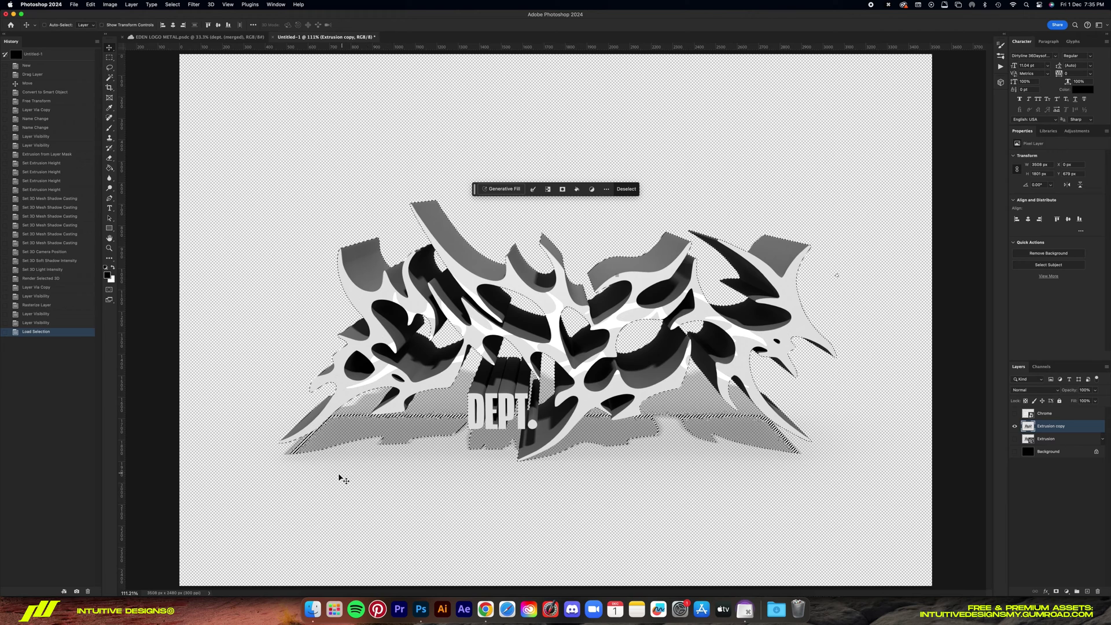
{"action": "left_click", "coordinate": [1056, 592]}
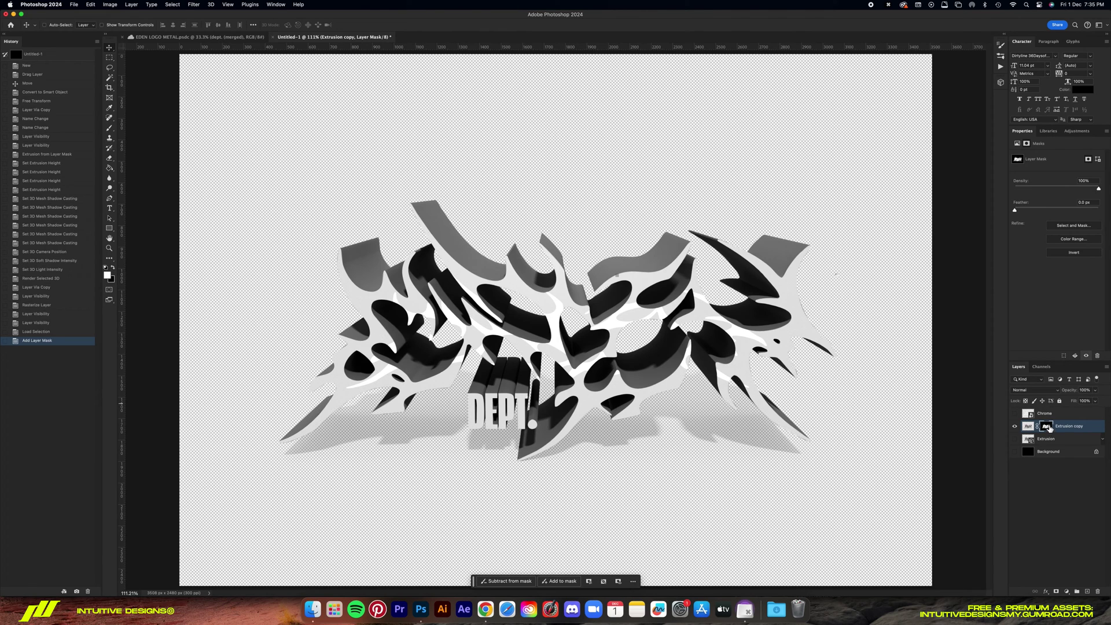
{"action": "left_click", "coordinate": [1046, 427], "text": "alt"}
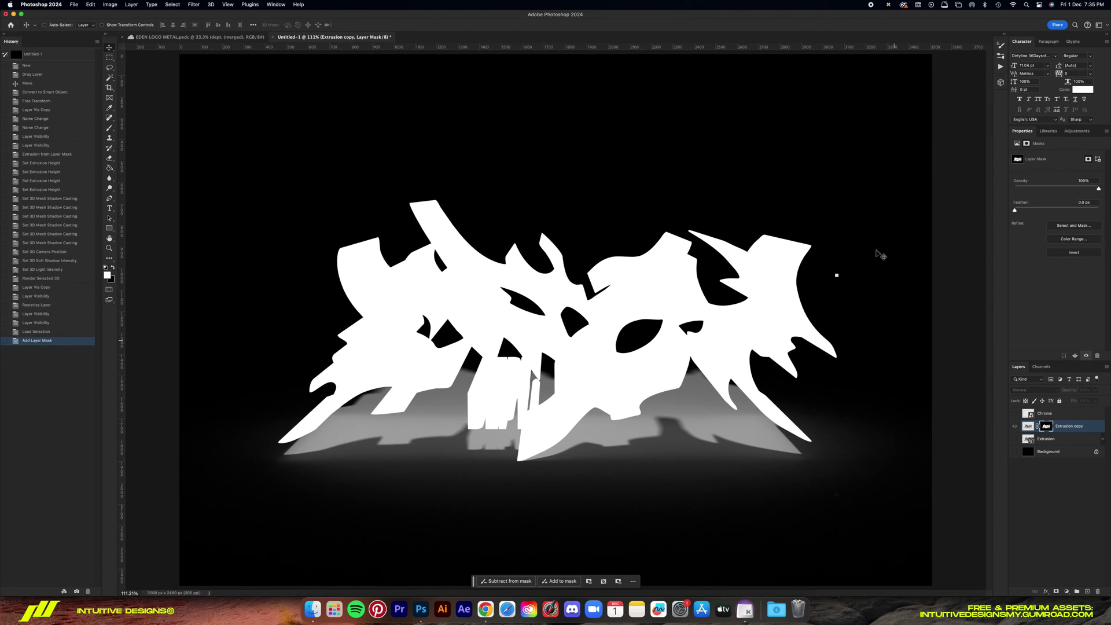
- Set up a 500 px black brush in Overlay blend mode
{"action": "key", "text": "b"}
{"action": "left_click_drag", "start_coordinate": [110, 127], "coordinate": [129, 128]}
{"action": "right_click", "coordinate": [293, 216]}
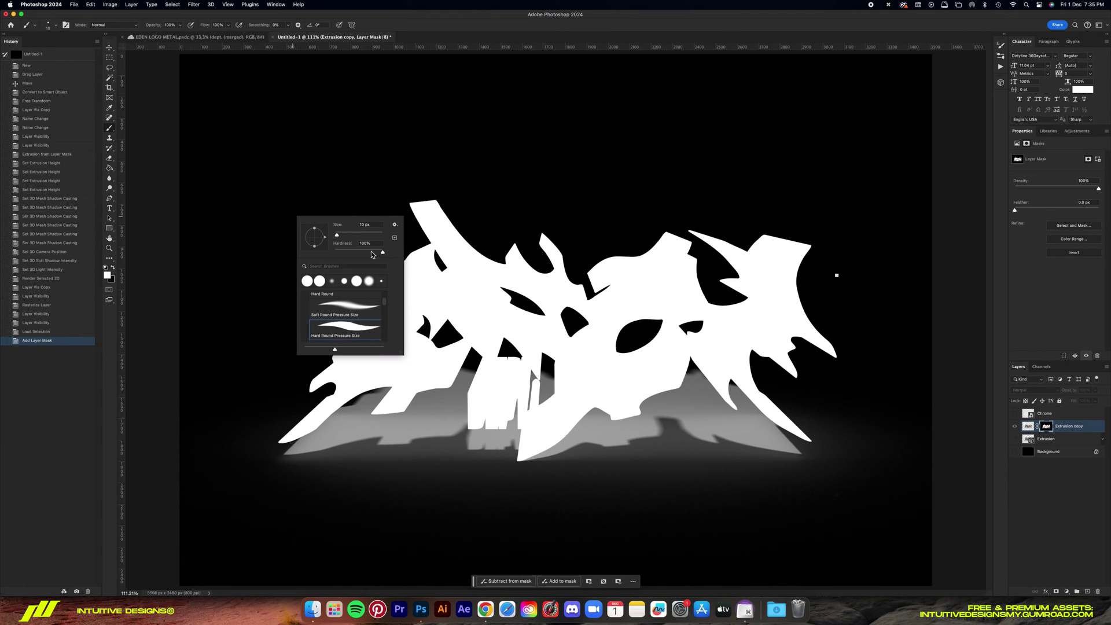
{"action": "left_click", "coordinate": [195, 20]}
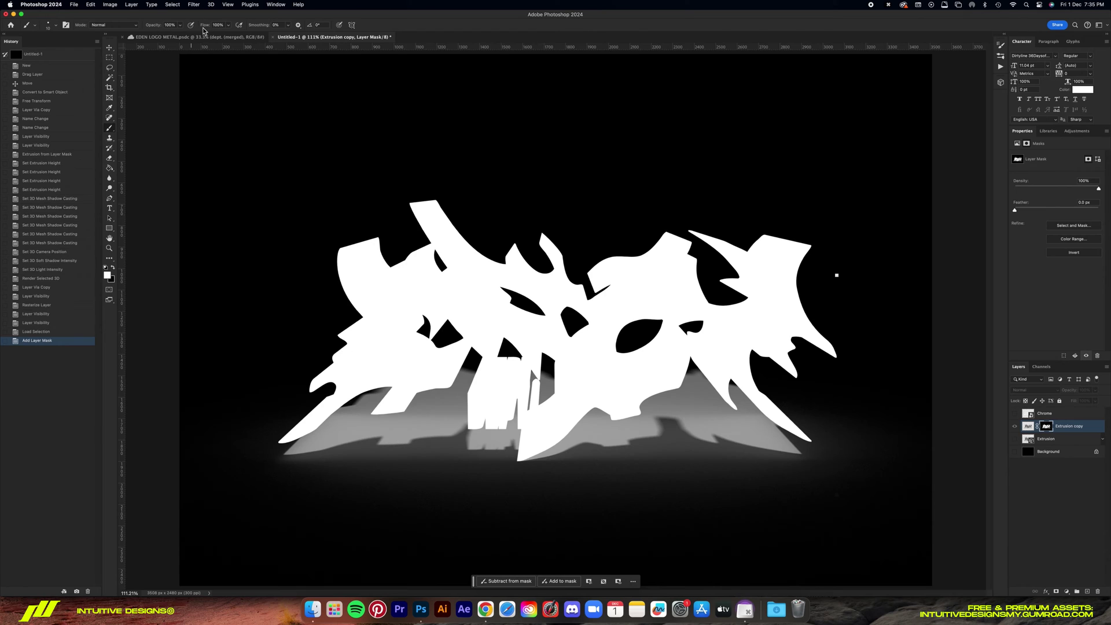
{"action": "left_click", "coordinate": [116, 25]}
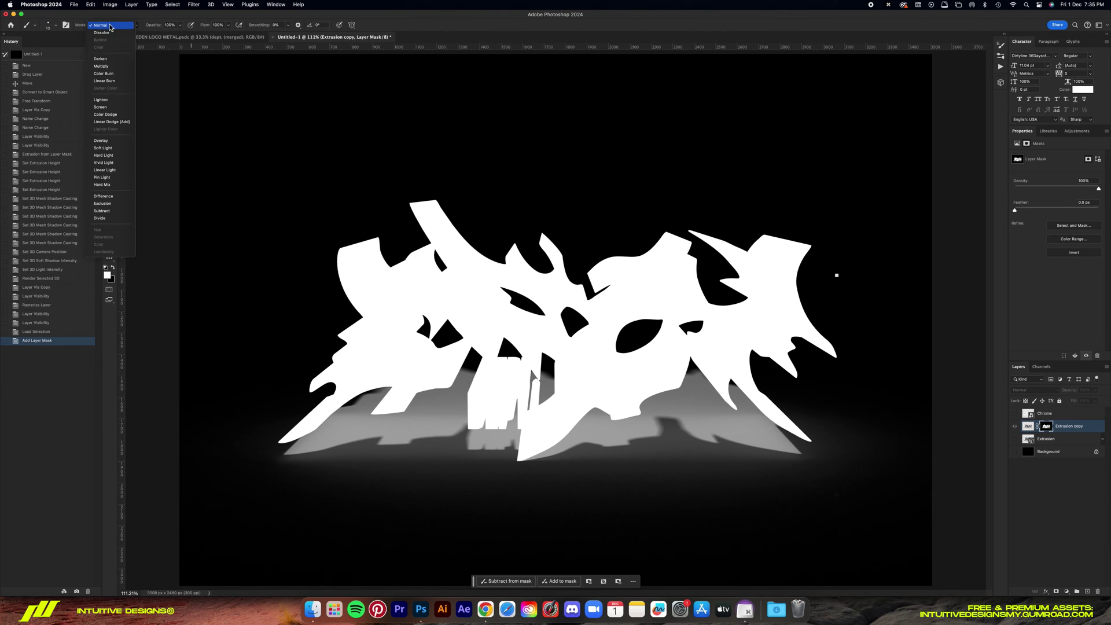
{"action": "left_click", "coordinate": [112, 144]}
{"action": "right_click", "coordinate": [236, 155]}
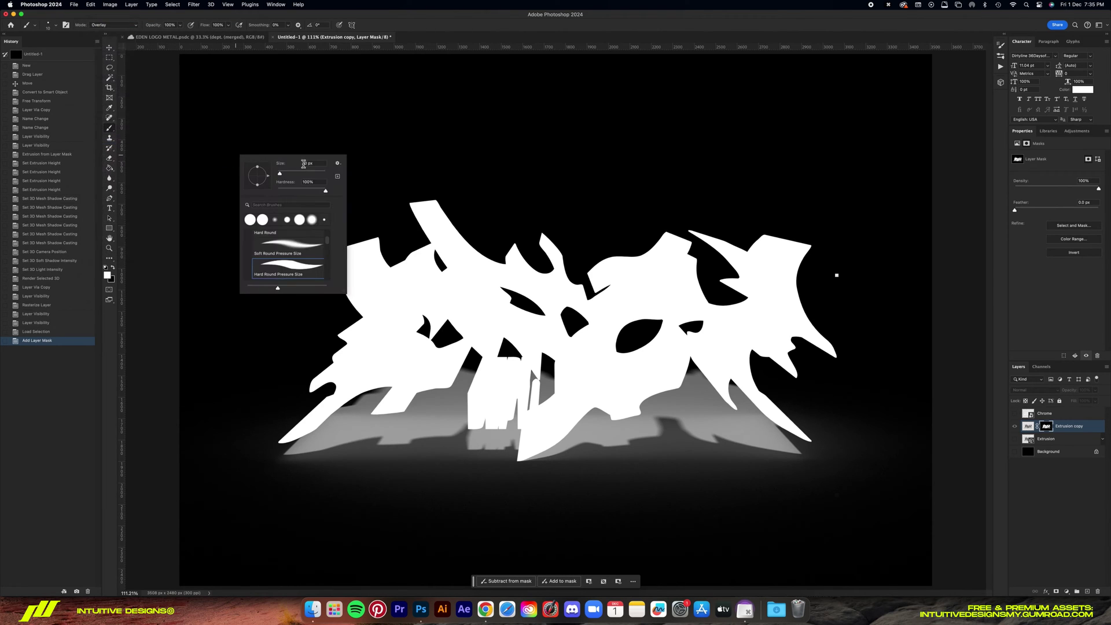
{"action": "type", "text": "500"}
{"action": "key", "text": "Return"}
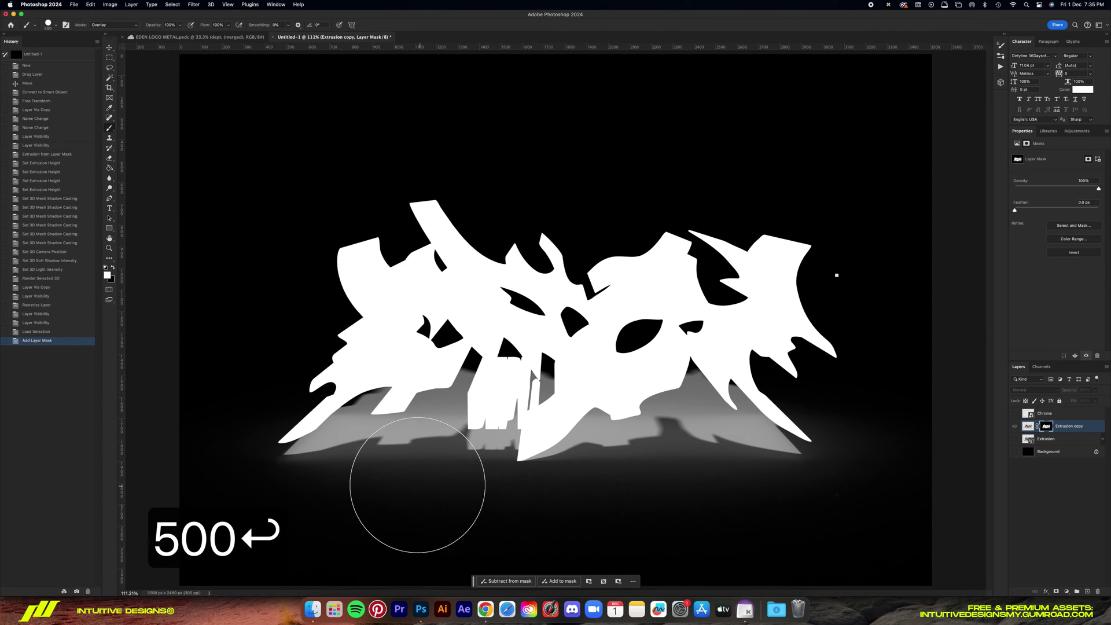
{"action": "key", "text": "x"}
- Paint black over the floor shadow on the mask, finishing with the brush in Normal mode
{"action": "mouse_move", "coordinate": [887, 459]}
{"action": "left_mouse_down"}
{"action": "mouse_move", "coordinate": [618, 472]}
{"action": "mouse_move", "coordinate": [258, 466]}
{"action": "mouse_move", "coordinate": [248, 446]}
{"action": "mouse_move", "coordinate": [327, 411]}
{"action": "mouse_move", "coordinate": [452, 386]}
{"action": "mouse_move", "coordinate": [849, 397]}
{"action": "left_mouse_up"}
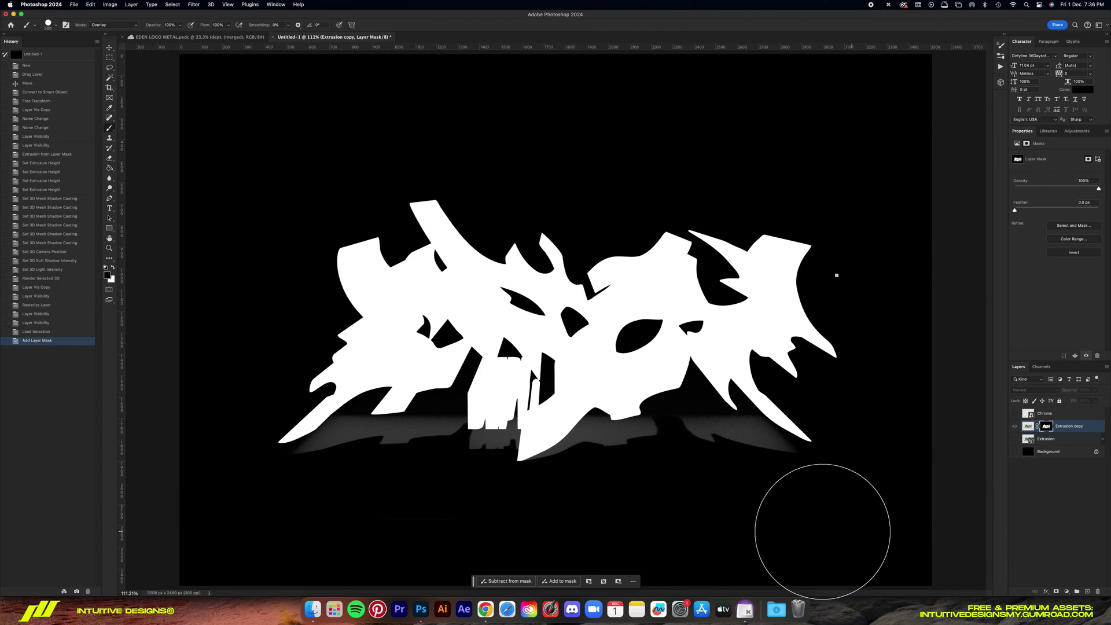
{"action": "mouse_move", "coordinate": [793, 509]}
{"action": "left_mouse_down"}
{"action": "mouse_move", "coordinate": [792, 453]}
{"action": "mouse_move", "coordinate": [604, 440]}
{"action": "mouse_move", "coordinate": [238, 450]}
{"action": "mouse_move", "coordinate": [868, 324]}
{"action": "left_mouse_up"}
{"action": "left_click", "coordinate": [115, 25]}
{"action": "left_click", "coordinate": [104, 8]}
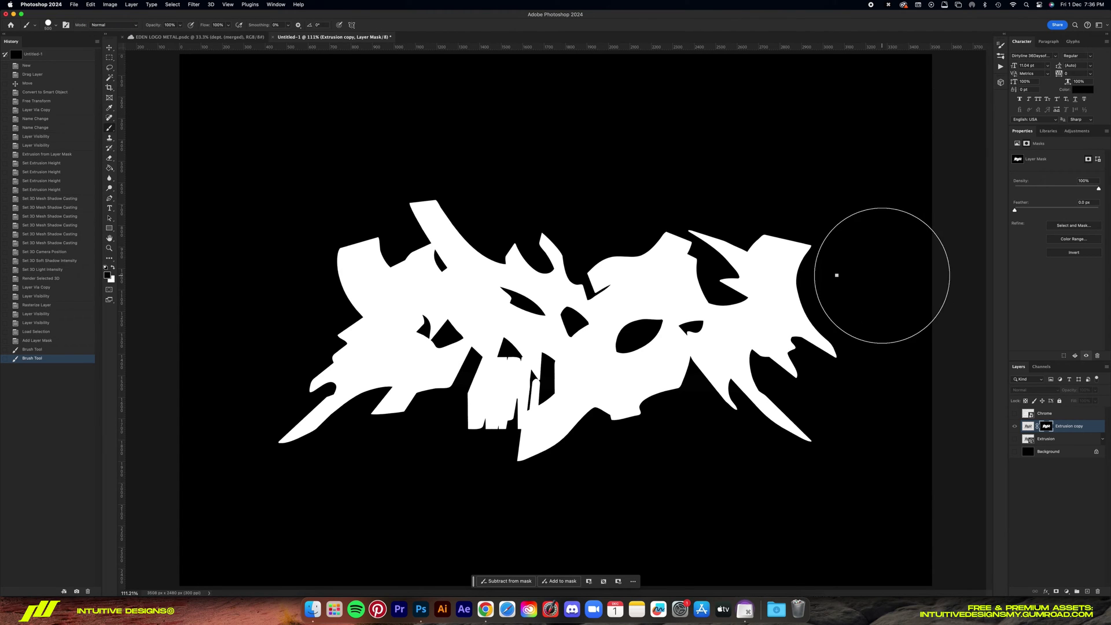
{"action": "mouse_move", "coordinate": [836, 272]}
{"action": "left_mouse_down"}
{"action": "mouse_move", "coordinate": [868, 272]}
{"action": "mouse_move", "coordinate": [863, 199]}
{"action": "mouse_move", "coordinate": [868, 471]}
{"action": "mouse_move", "coordinate": [758, 530]}
{"action": "left_mouse_up"}
{"action": "key", "text": "super+minus"}
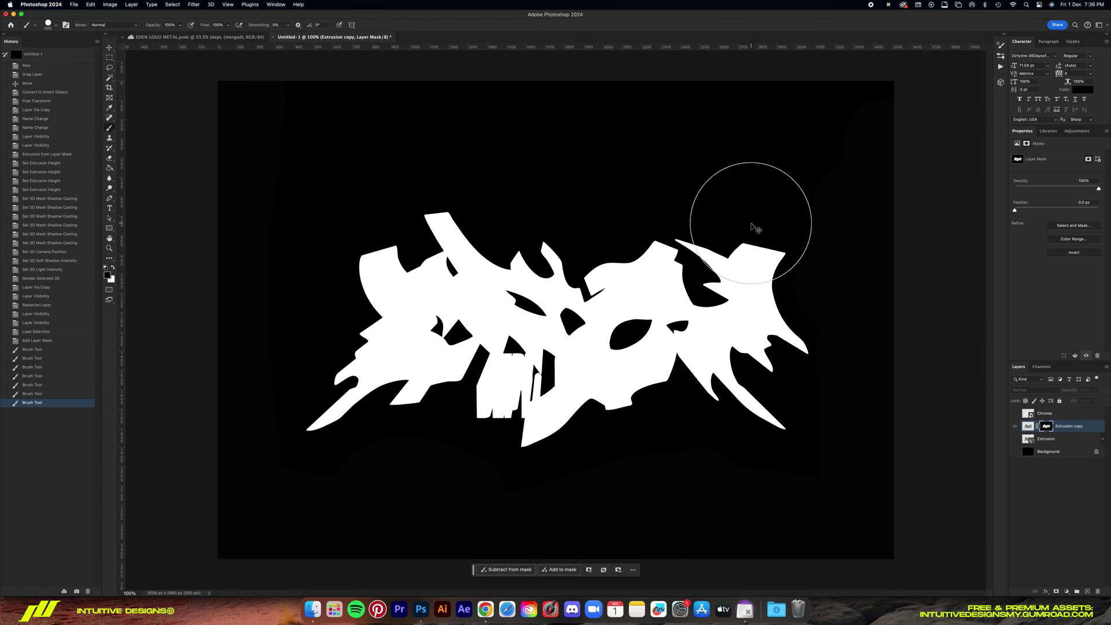
- Apply the layer mask, show the black Background, and convert Extrusion copy to a smart object
{"action": "key", "text": "v"}
{"action": "left_click", "coordinate": [1029, 427]}
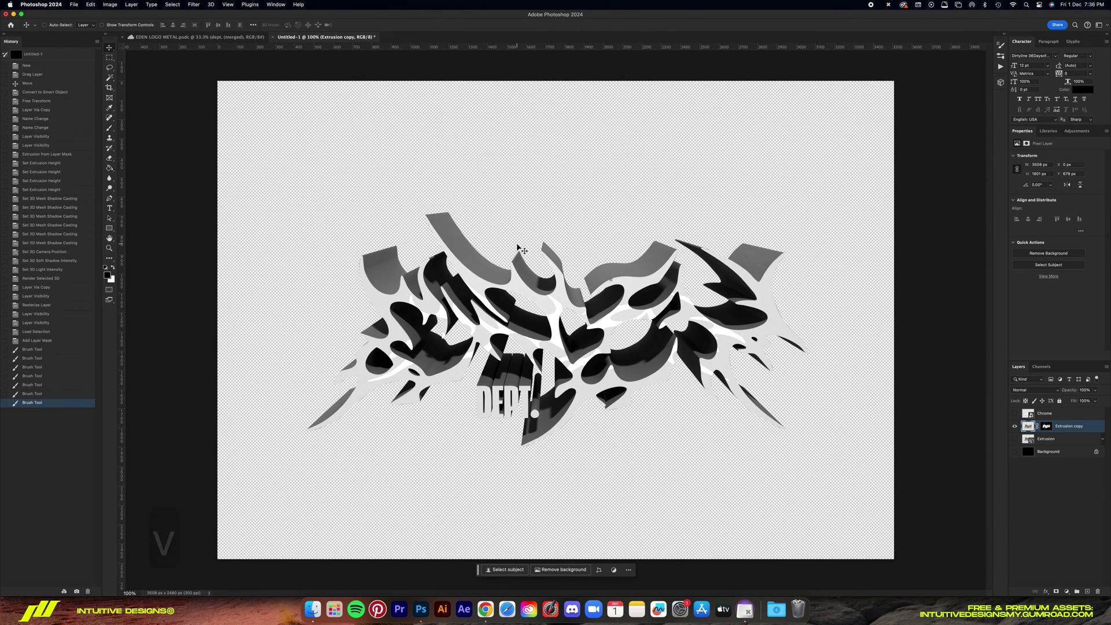
{"action": "right_click", "coordinate": [1050, 428]}
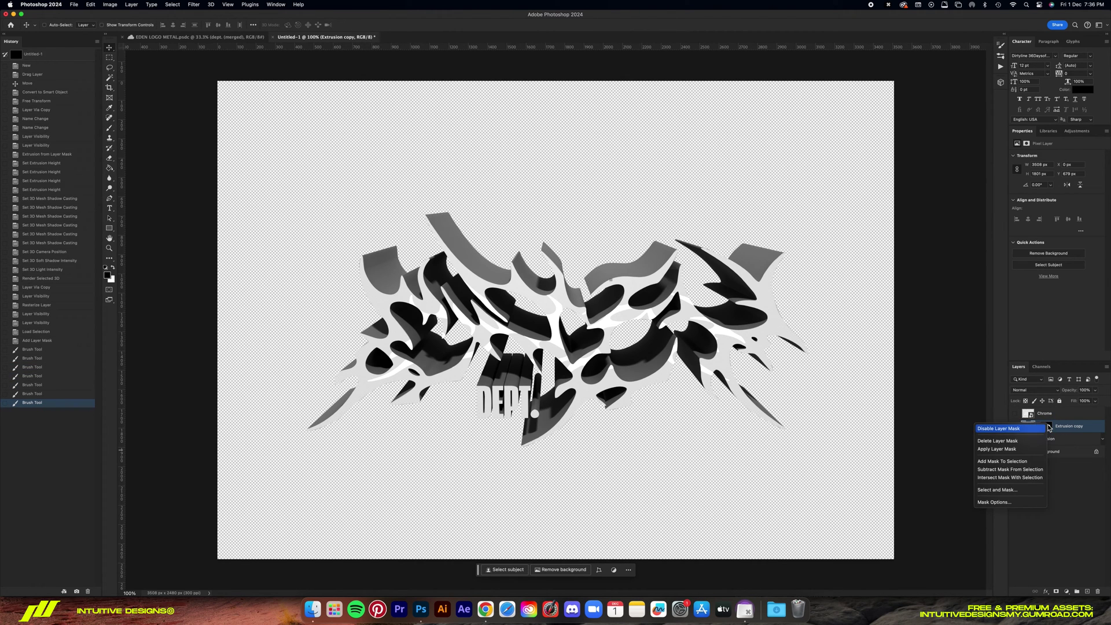
{"action": "left_click", "coordinate": [1014, 455]}
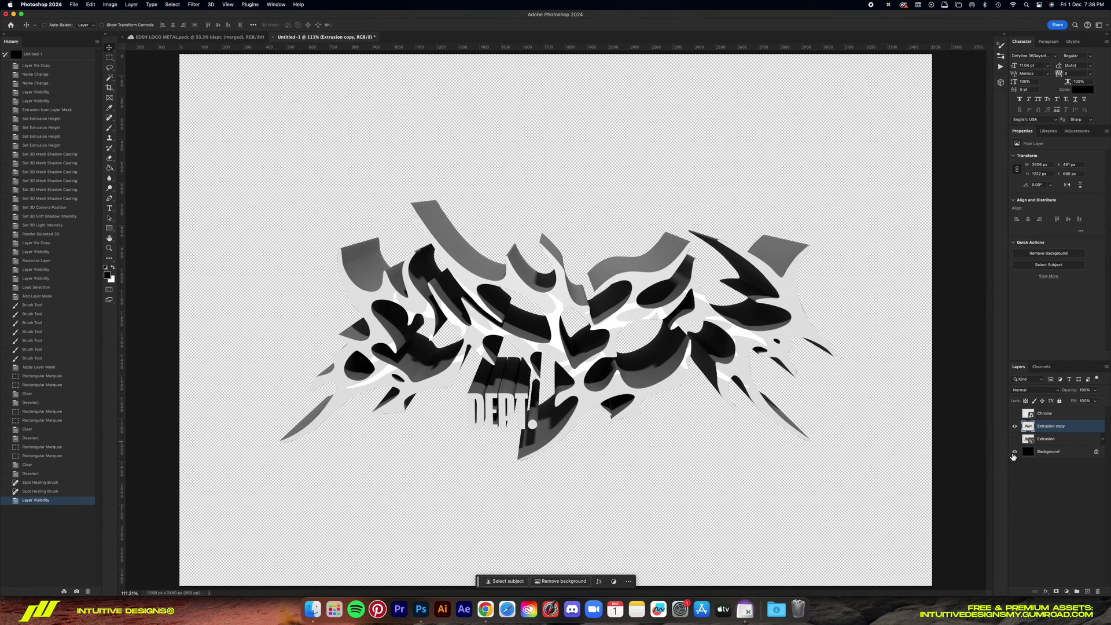
{"action": "left_click", "coordinate": [1014, 453]}
{"action": "right_click", "coordinate": [1072, 429]}
{"action": "left_click", "coordinate": [1039, 353]}
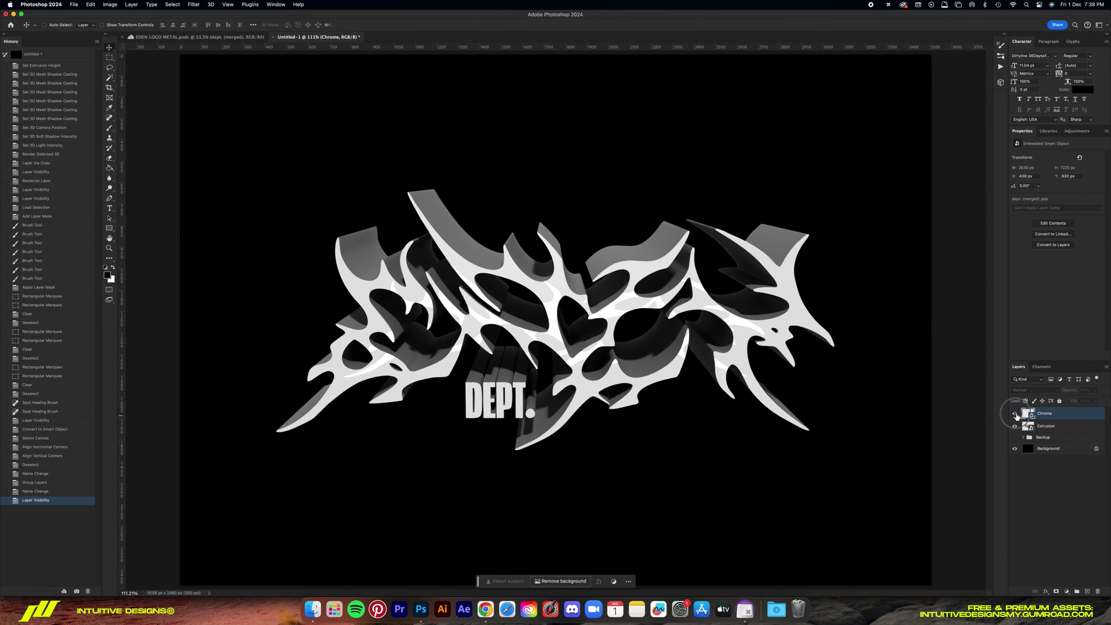
- Show the Chrome layer, nudge it sideways, and skew its top to fit the extruded face
{"action": "left_click", "coordinate": [1015, 413]}
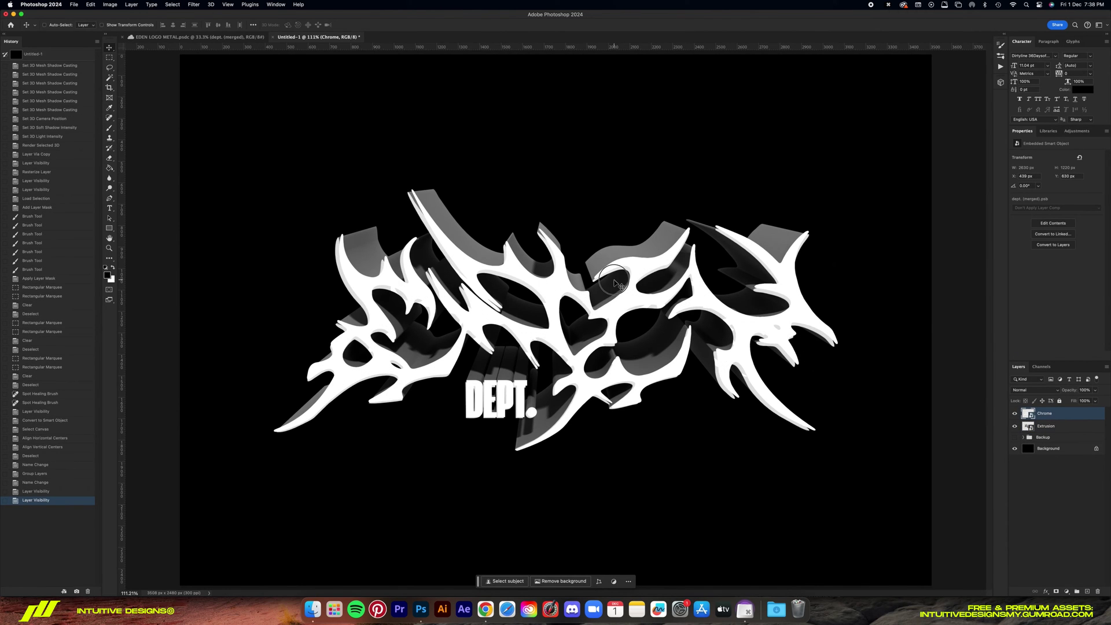
{"action": "left_click_drag", "start_coordinate": [609, 284], "coordinate": [650, 292]}
{"action": "key", "text": "super+t"}
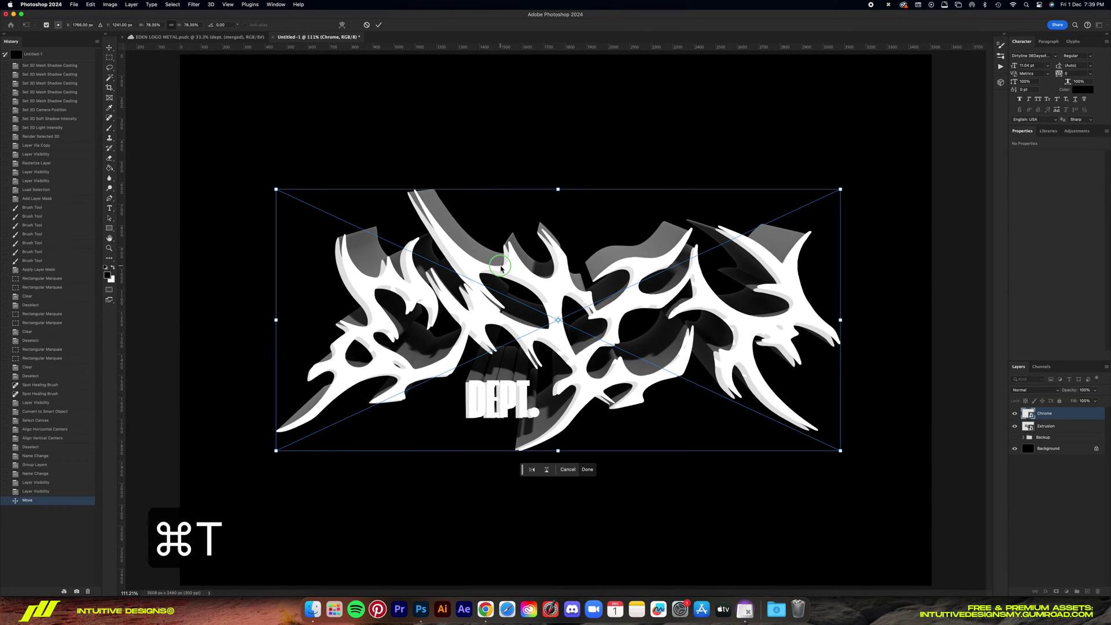
{"action": "right_click", "coordinate": [501, 269]}
{"action": "left_click", "coordinate": [409, 211]}
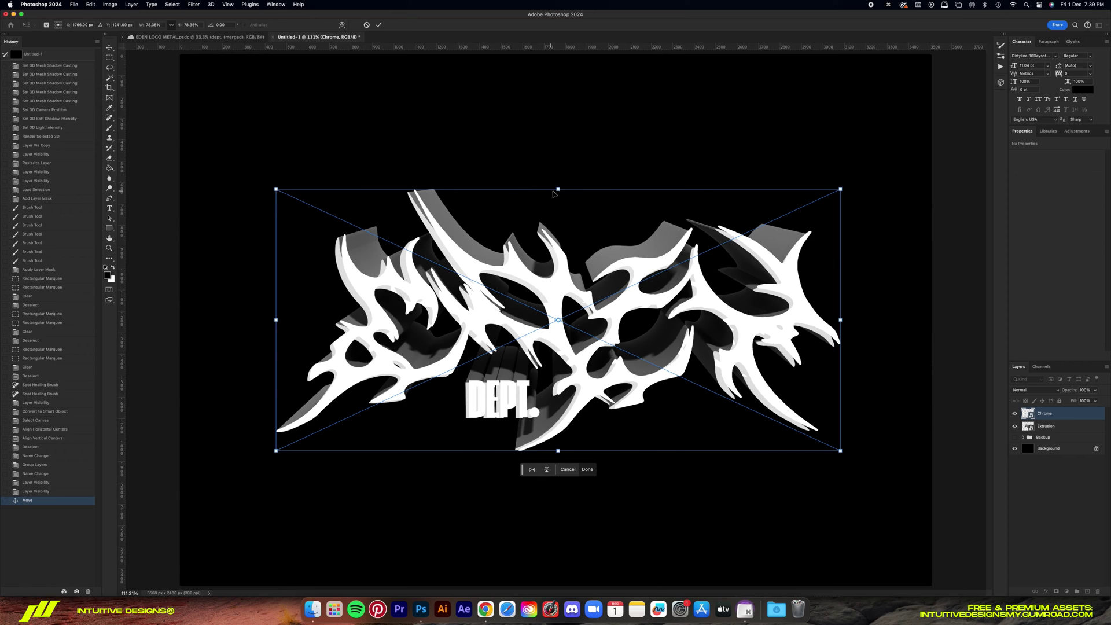
{"action": "mouse_move", "coordinate": [558, 190]}
{"action": "left_mouse_down"}
{"action": "mouse_move", "coordinate": [558, 180]}
{"action": "mouse_move", "coordinate": [550, 194]}
{"action": "left_mouse_up"}
{"action": "key", "text": "super+1"}
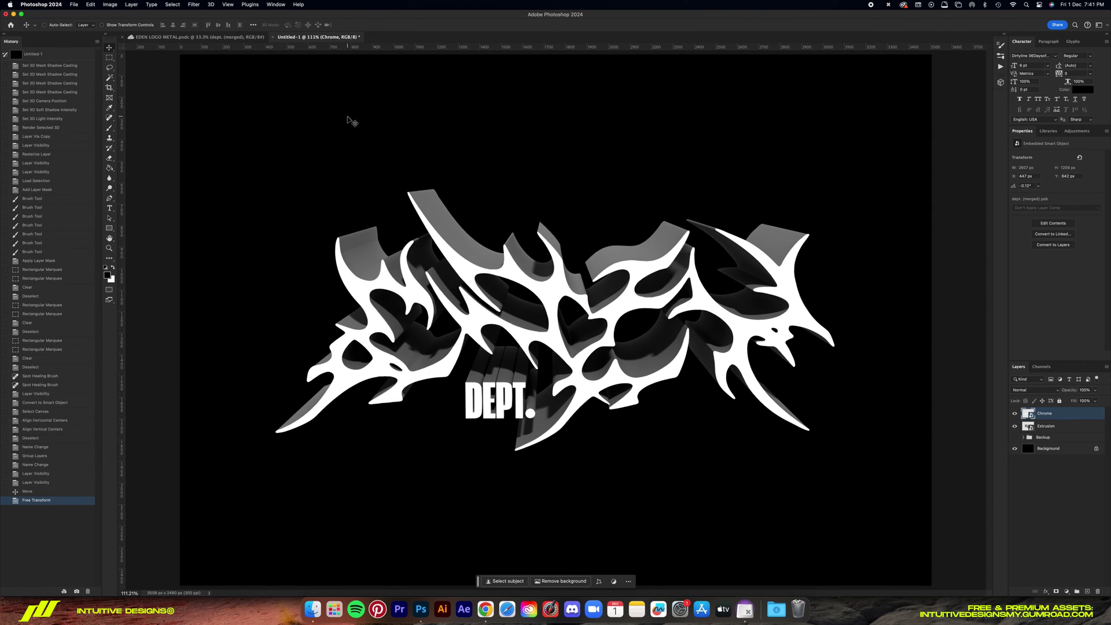
- Launch the Eye Candy 7 plugin from the Exposure Software filters on the logo face
{"action": "left_click", "coordinate": [197, 5]}
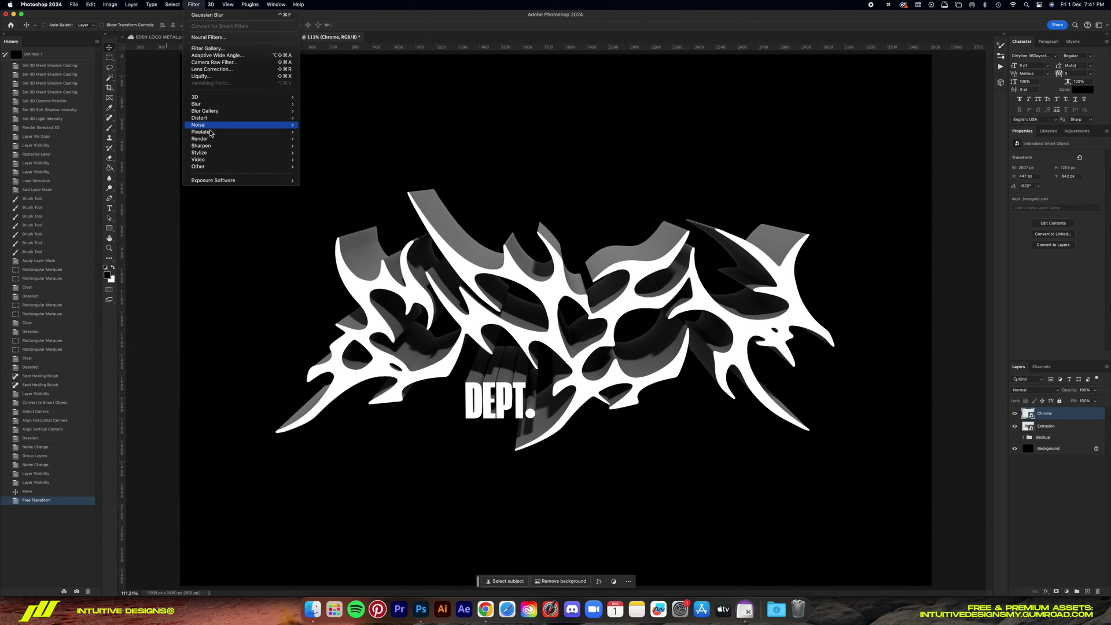
{"action": "mouse_move", "coordinate": [221, 183]}
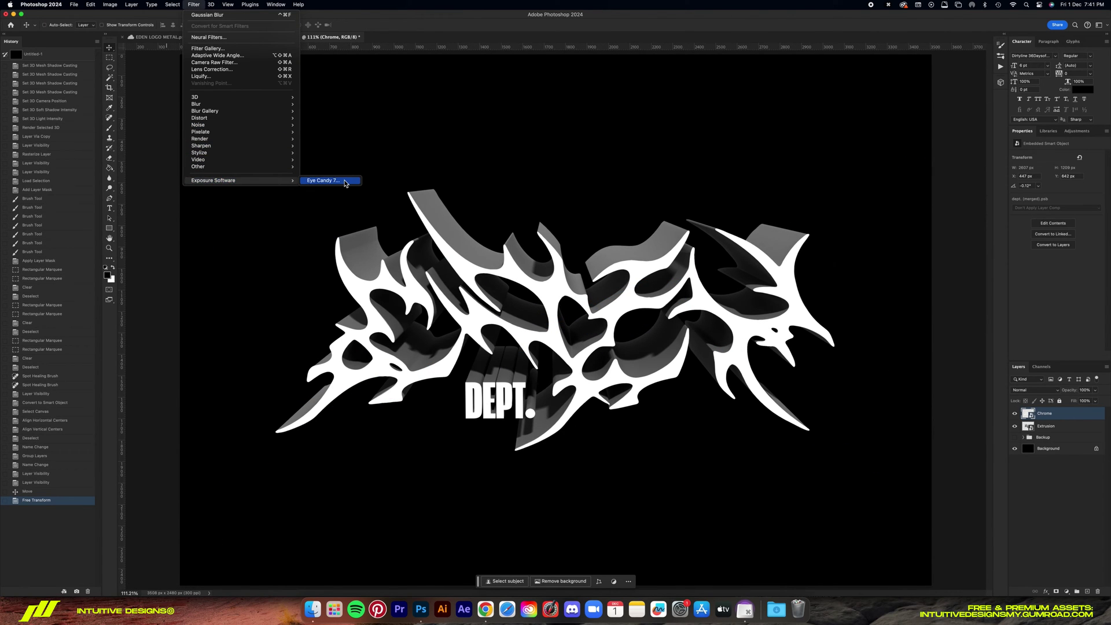
{"action": "left_click", "coordinate": [345, 181]}
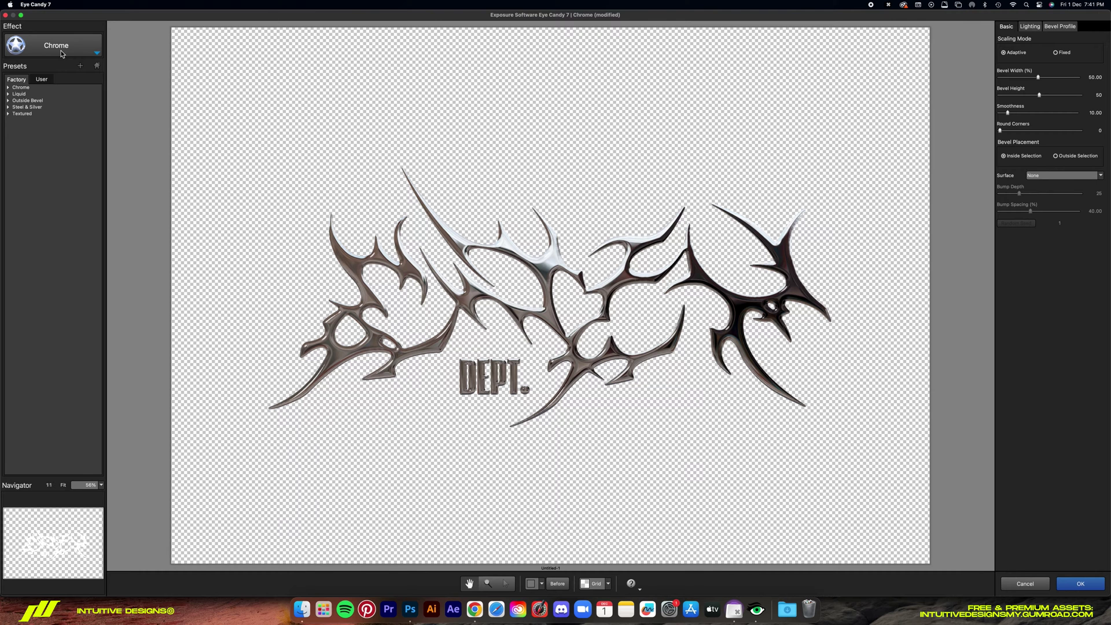
- Preview Brushed Metal, Marble and Lightning effects, then settle on Chrome
{"action": "left_click", "coordinate": [61, 51]}
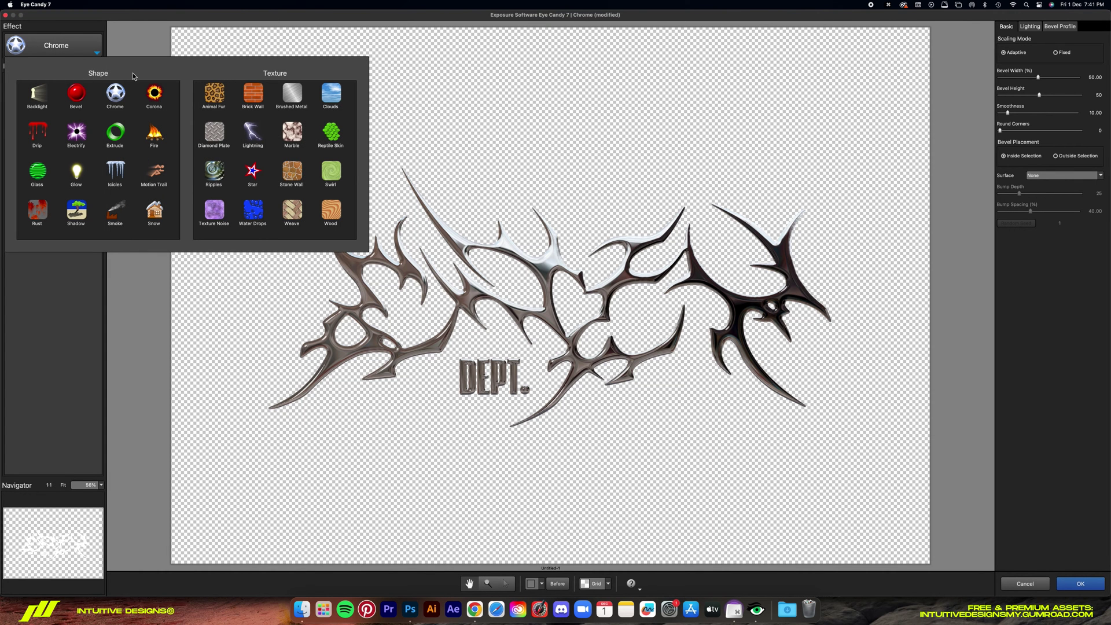
{"action": "left_click", "coordinate": [294, 97]}
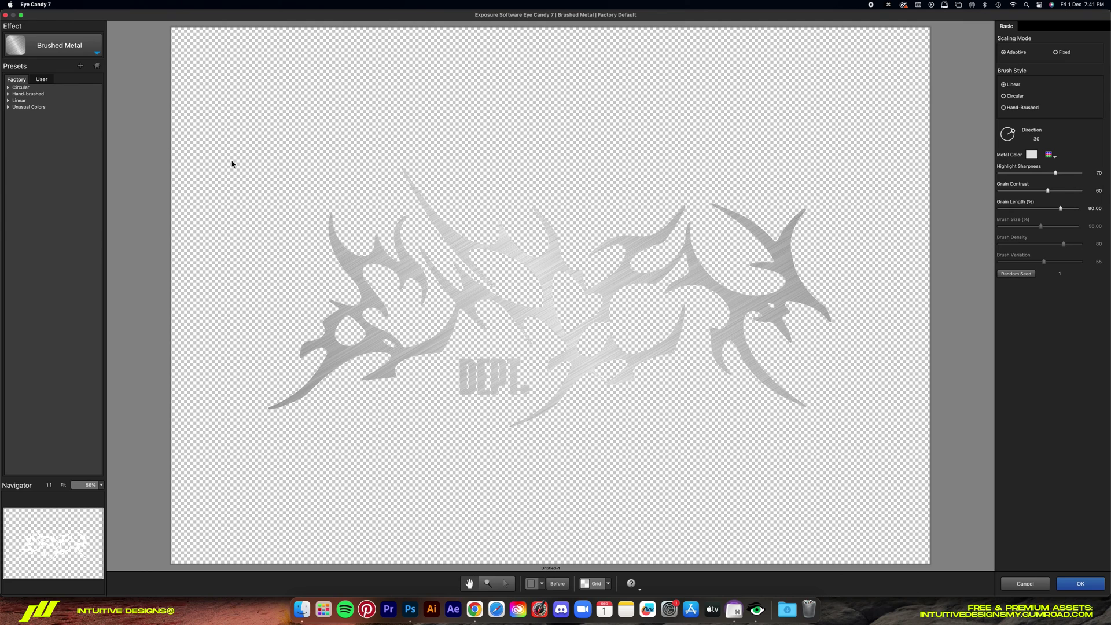
{"action": "left_click", "coordinate": [61, 49]}
{"action": "left_click", "coordinate": [292, 132]}
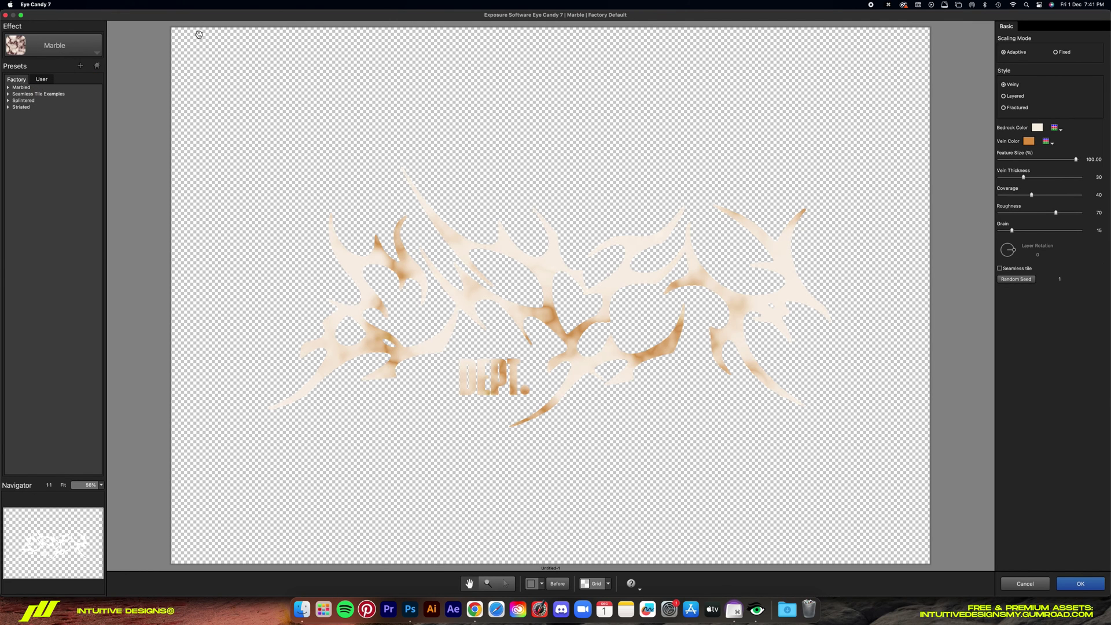
{"action": "left_click", "coordinate": [81, 47]}
{"action": "left_click", "coordinate": [255, 135]}
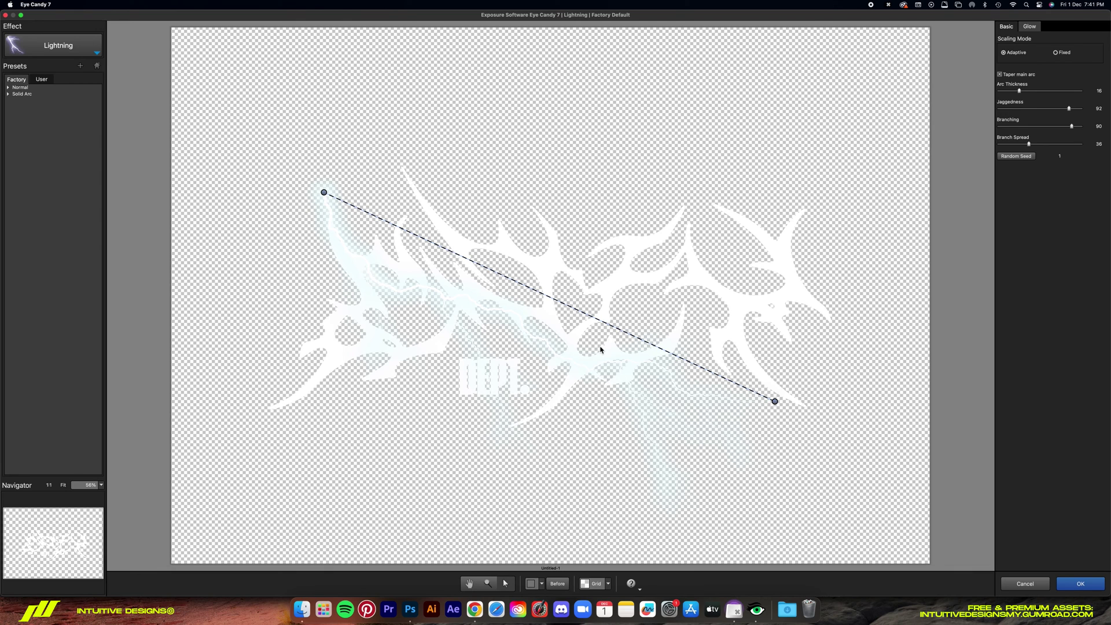
{"action": "left_click", "coordinate": [58, 46]}
{"action": "left_click", "coordinate": [249, 93]}
{"action": "left_click", "coordinate": [21, 88]}
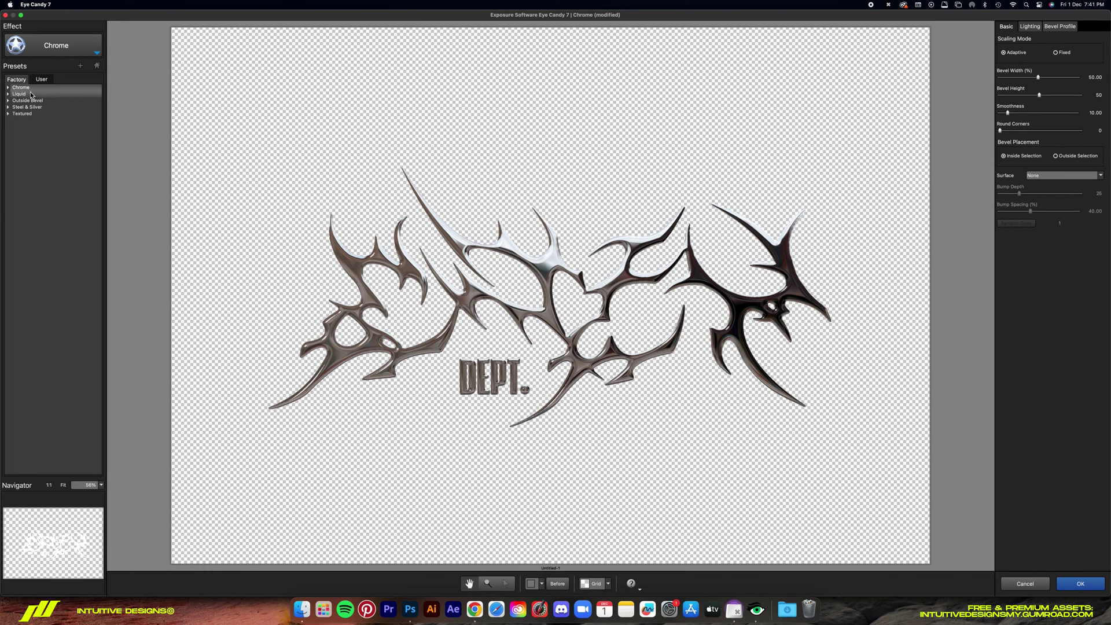
- Pick the Round, Outdoor chrome preset and keep the Button bevel profile after trying Flat
{"action": "left_click", "coordinate": [8, 88]}
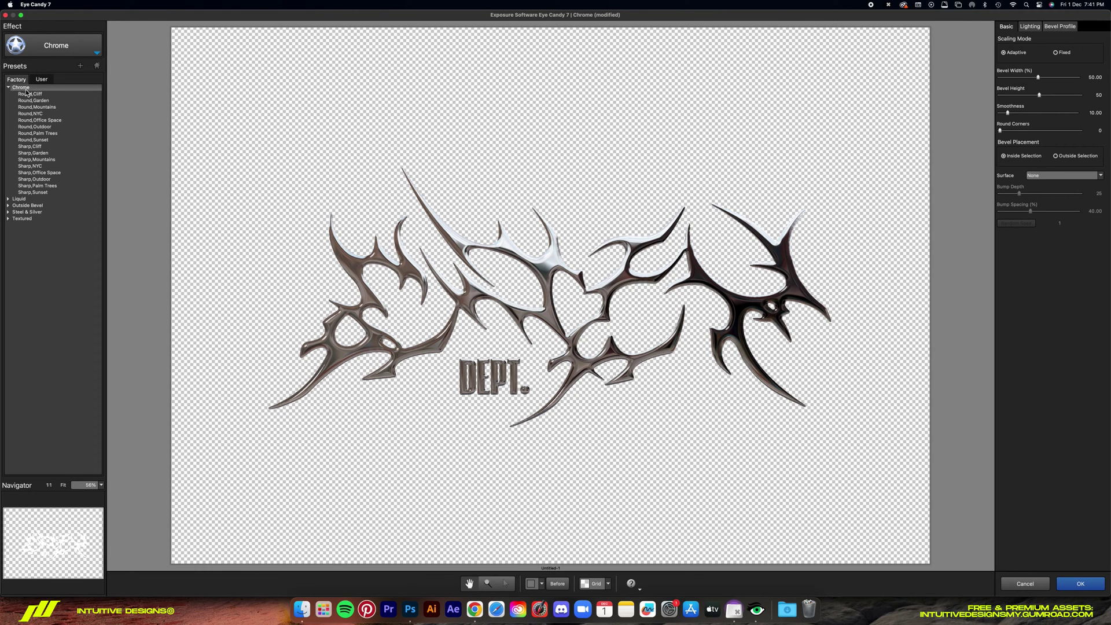
{"action": "left_click", "coordinate": [48, 127]}
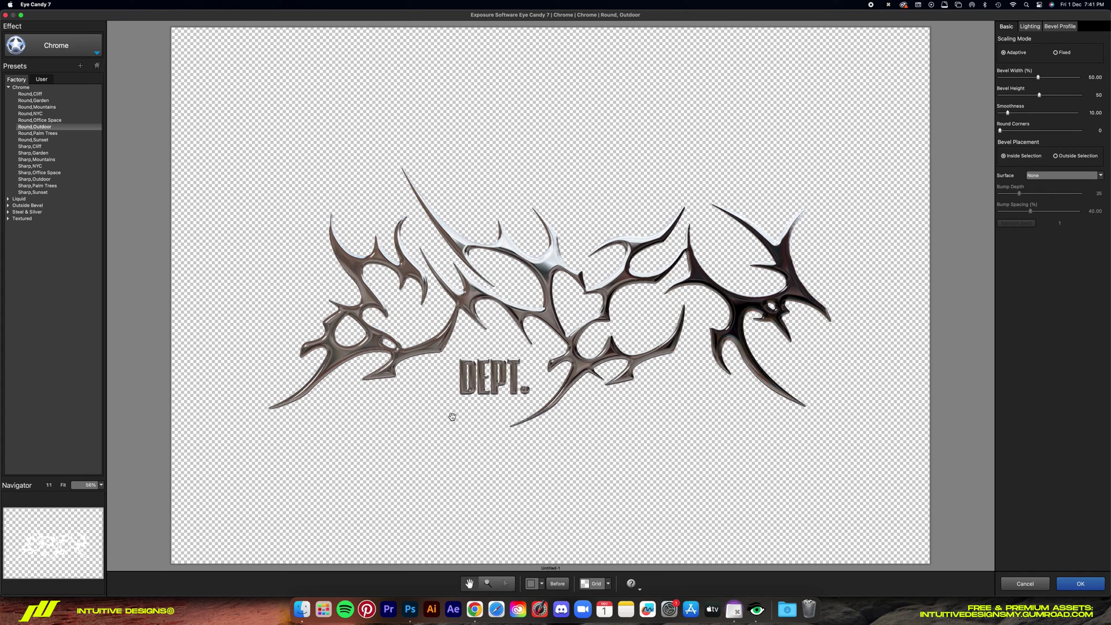
{"action": "left_click", "coordinate": [1034, 29]}
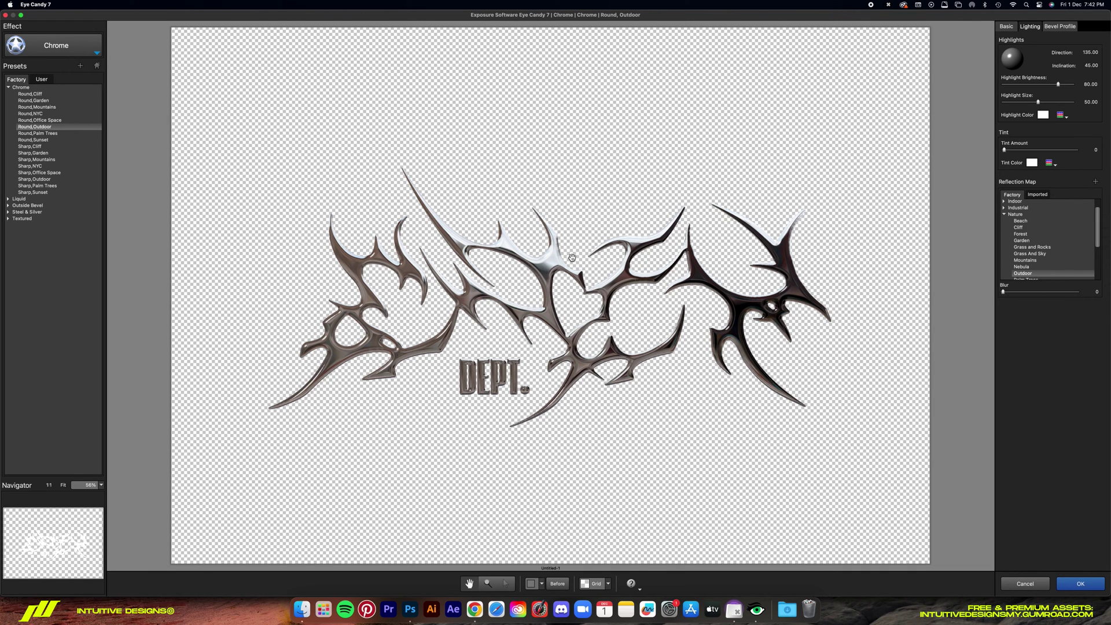
{"action": "left_click", "coordinate": [1060, 27]}
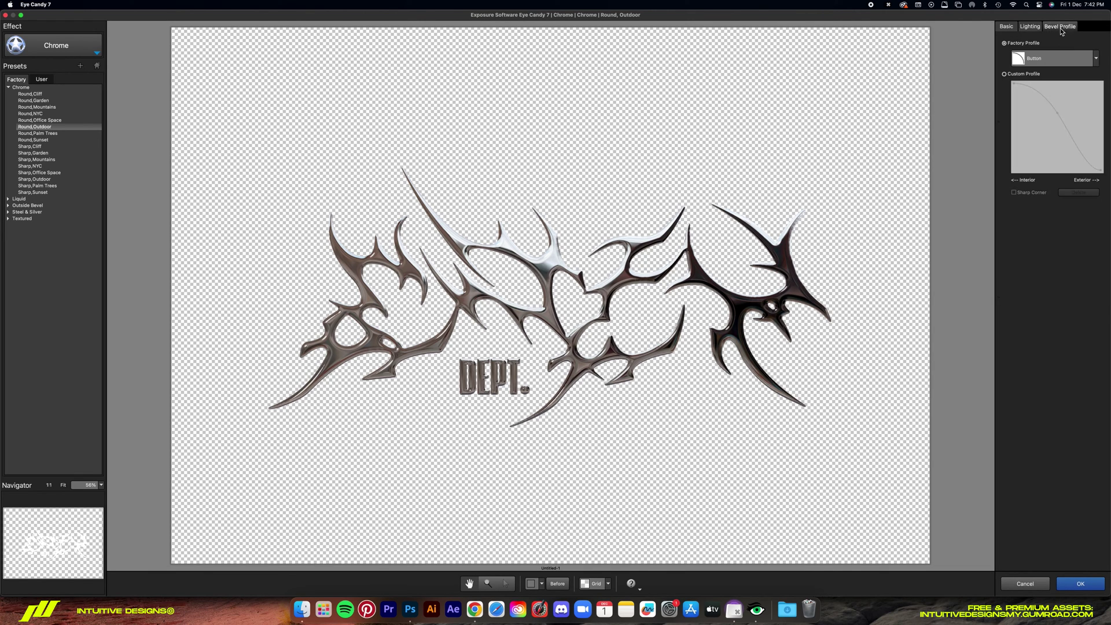
{"action": "left_click", "coordinate": [1052, 58]}
{"action": "left_click", "coordinate": [1039, 81]}
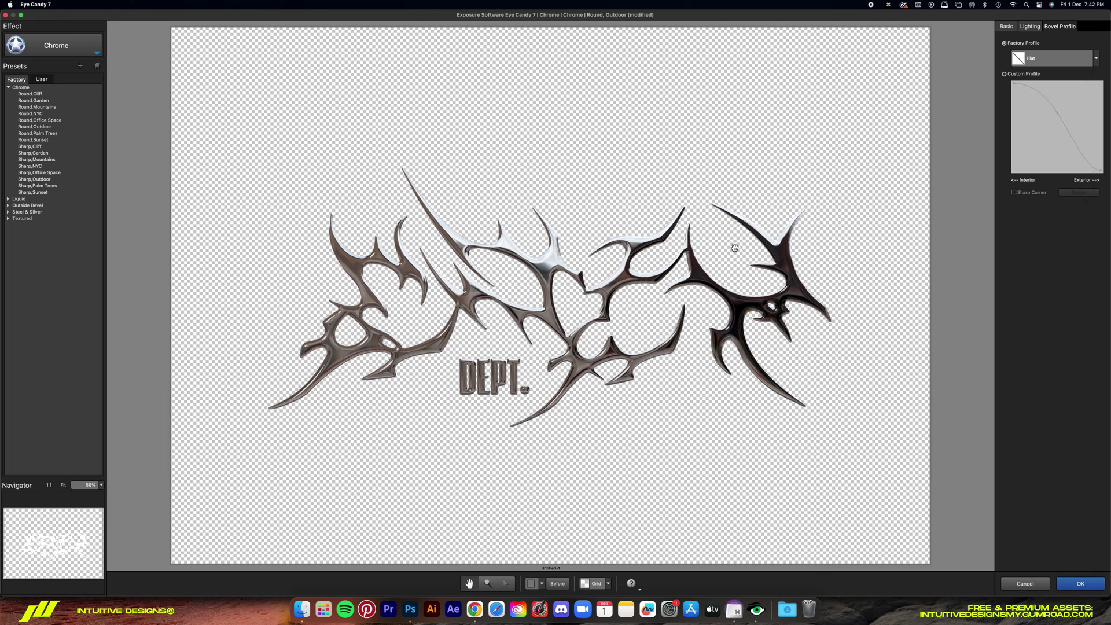
{"action": "left_click", "coordinate": [1052, 58]}
{"action": "left_click", "coordinate": [1042, 43]}
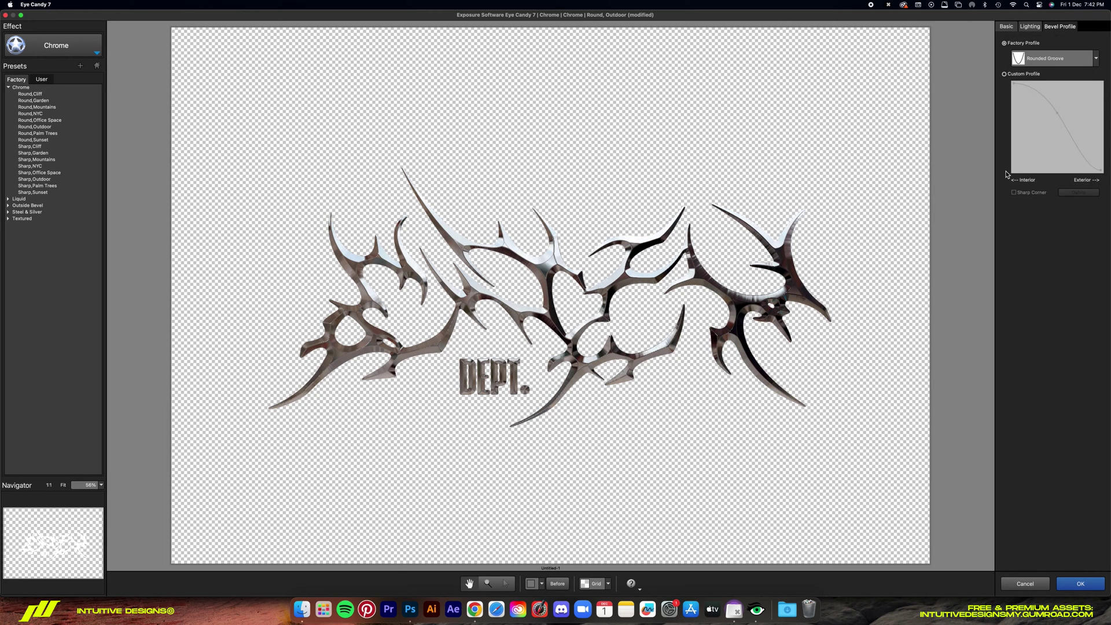
- Apply the chrome and add a Color Overlay effect to the Extrusion layer
{"action": "left_click", "coordinate": [1086, 587]}
{"action": "left_click", "coordinate": [1048, 591]}
{"action": "left_click", "coordinate": [1061, 581]}
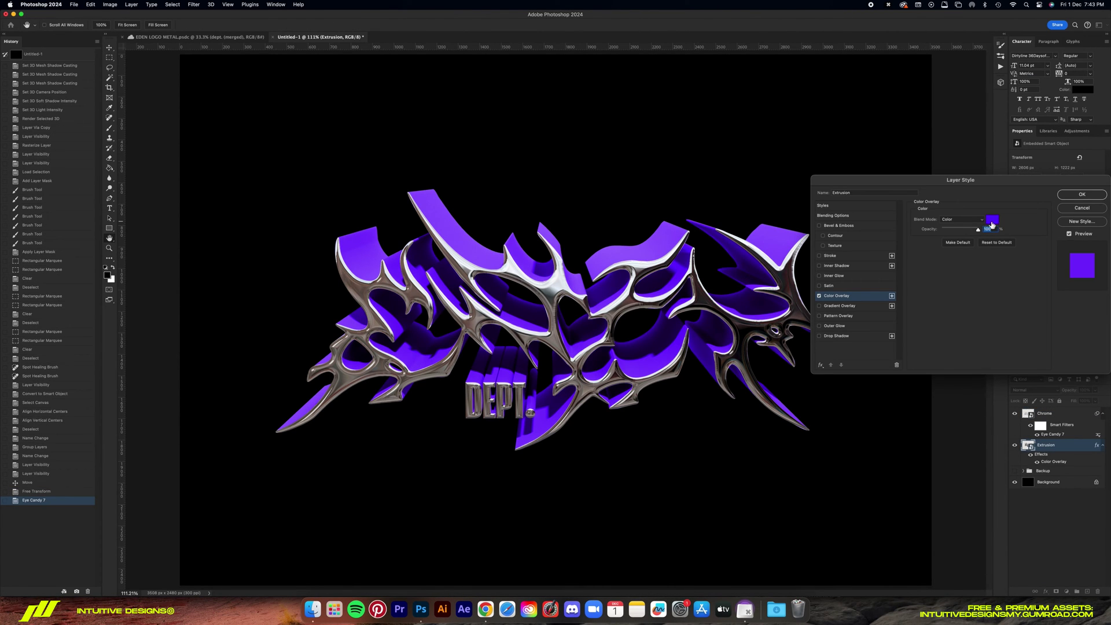
- Test a different overlay hue, then discard it to keep the purple Color Overlay
{"action": "left_click", "coordinate": [993, 221]}
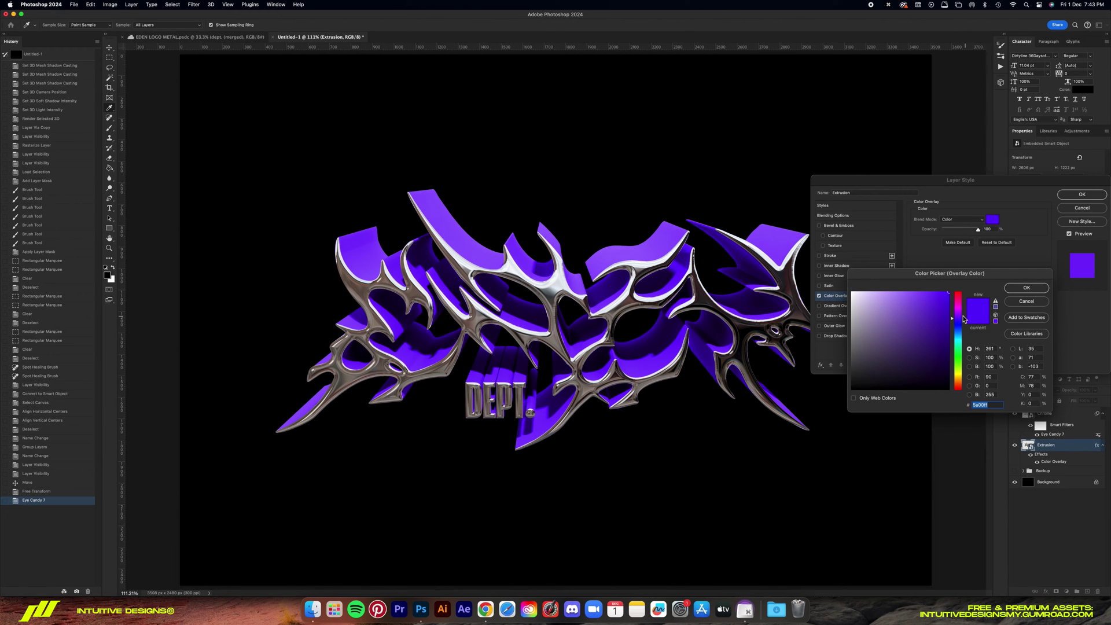
{"action": "left_click_drag", "start_coordinate": [961, 319], "coordinate": [963, 330]}
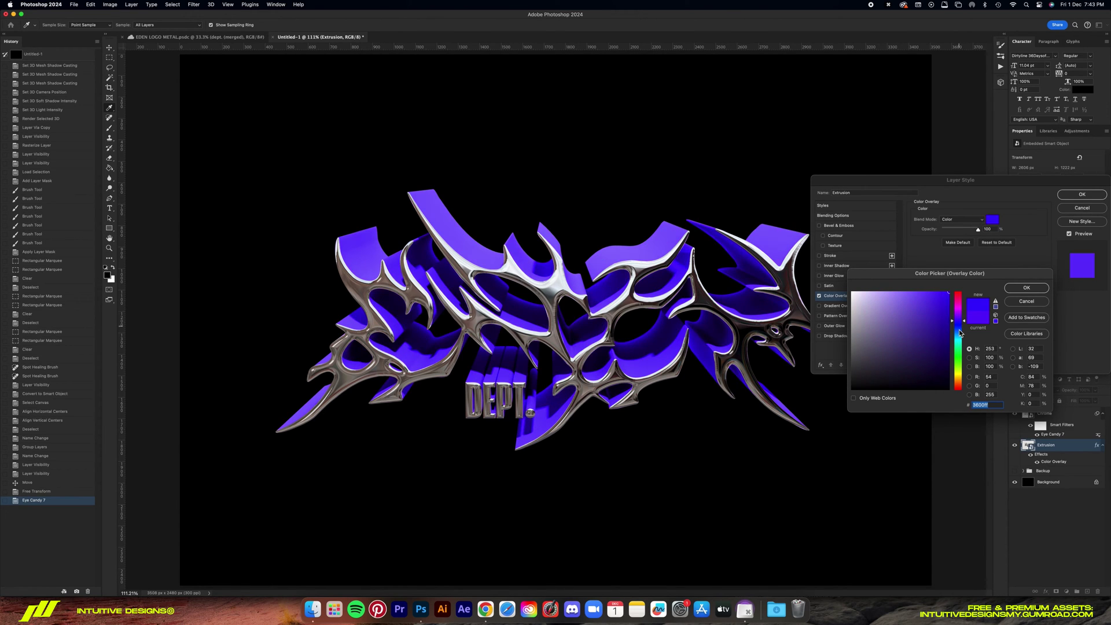
{"action": "left_click", "coordinate": [1025, 301]}
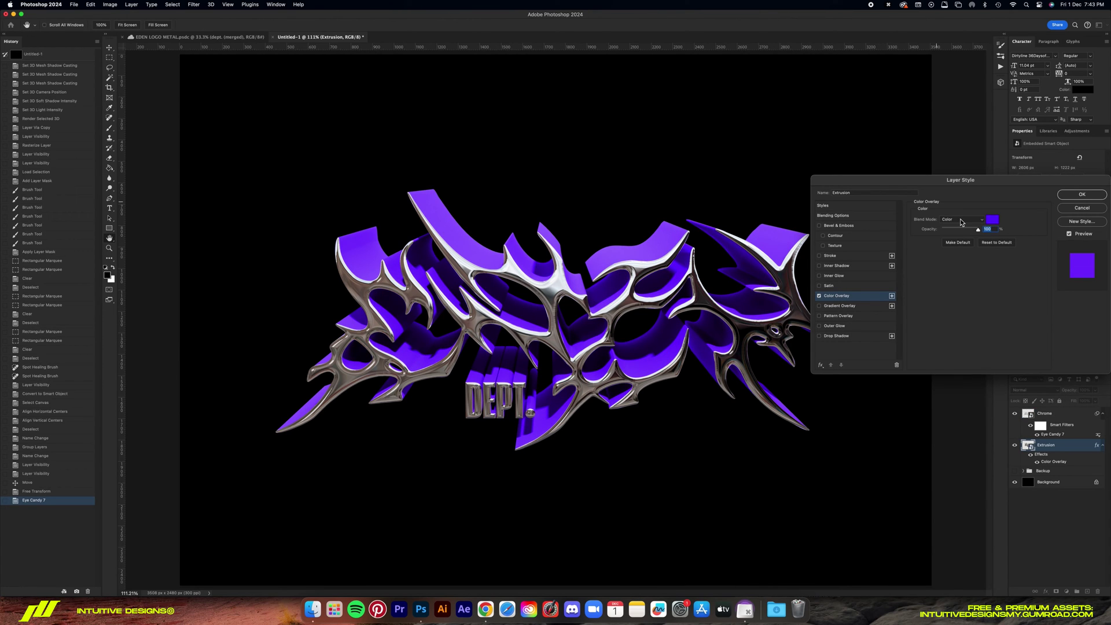
{"action": "left_click", "coordinate": [992, 221]}
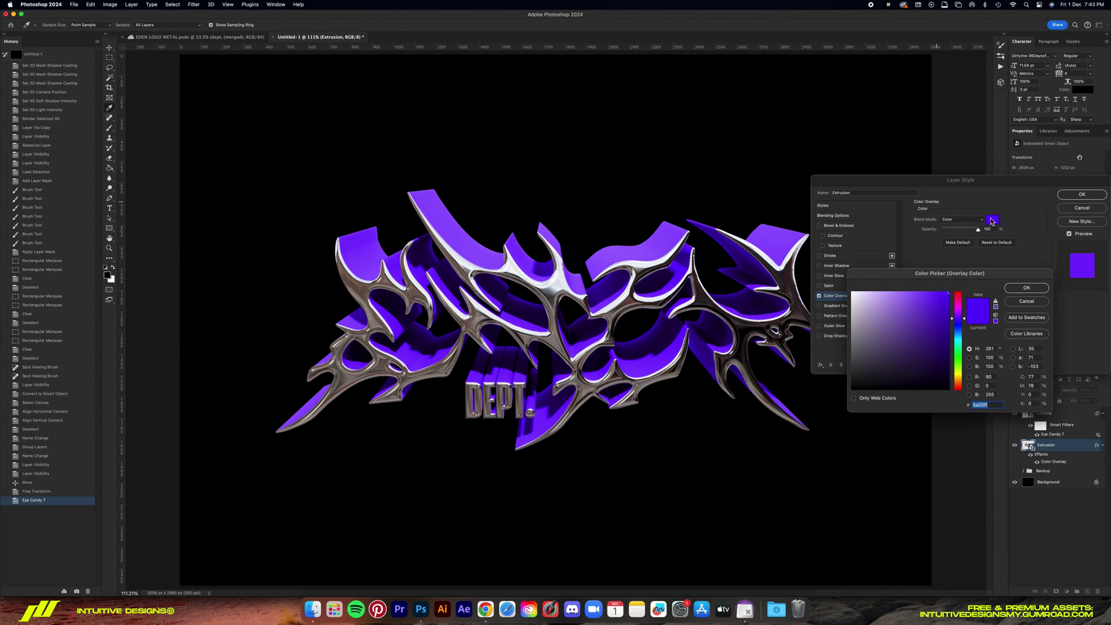
{"action": "left_click", "coordinate": [110, 4]}
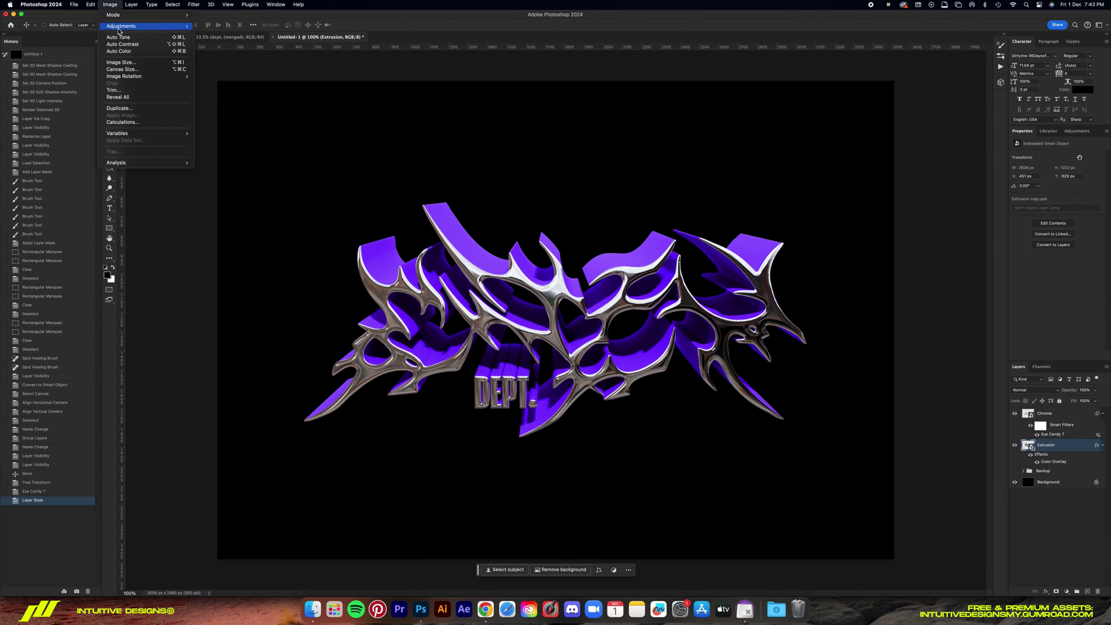
{"action": "mouse_move", "coordinate": [168, 26]}
{"action": "left_click", "coordinate": [804, 336]}
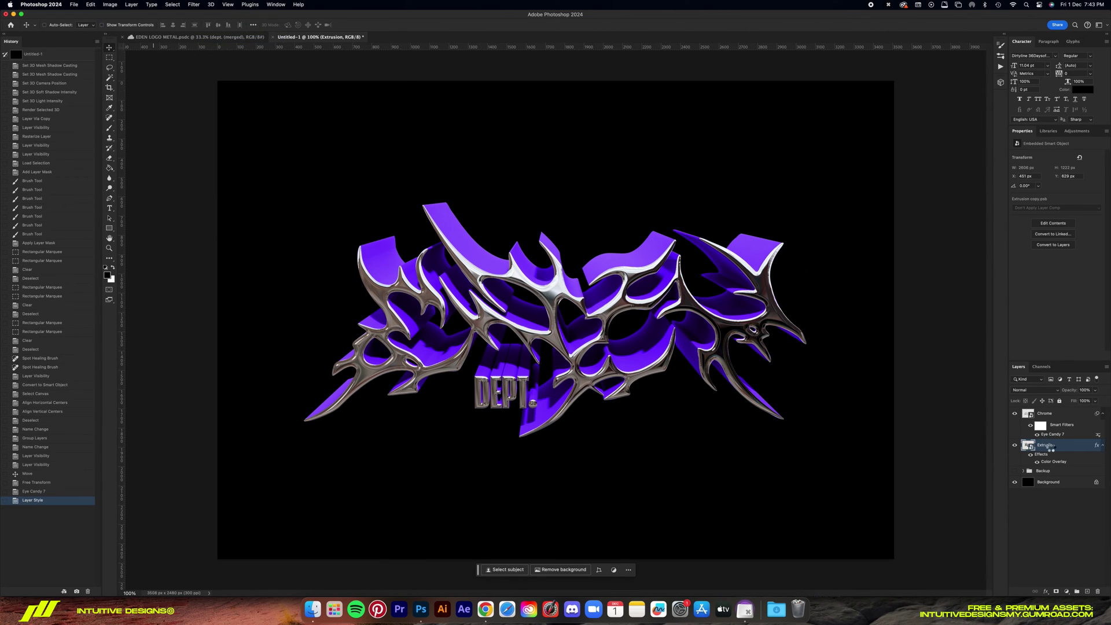
- Add a Curves S-curve to the Extrusion that lightens it with more contrast
{"action": "key", "text": "super+m"}
{"action": "left_click_drag", "start_coordinate": [616, 147], "coordinate": [853, 305]}
{"action": "left_click_drag", "start_coordinate": [775, 367], "coordinate": [775, 356]}
{"action": "mouse_move", "coordinate": [728, 414]}
{"action": "left_mouse_down"}
{"action": "mouse_move", "coordinate": [752, 438]}
{"action": "mouse_move", "coordinate": [746, 405]}
{"action": "left_mouse_up"}
{"action": "key", "text": "Return"}
{"action": "left_click", "coordinate": [110, 4]}
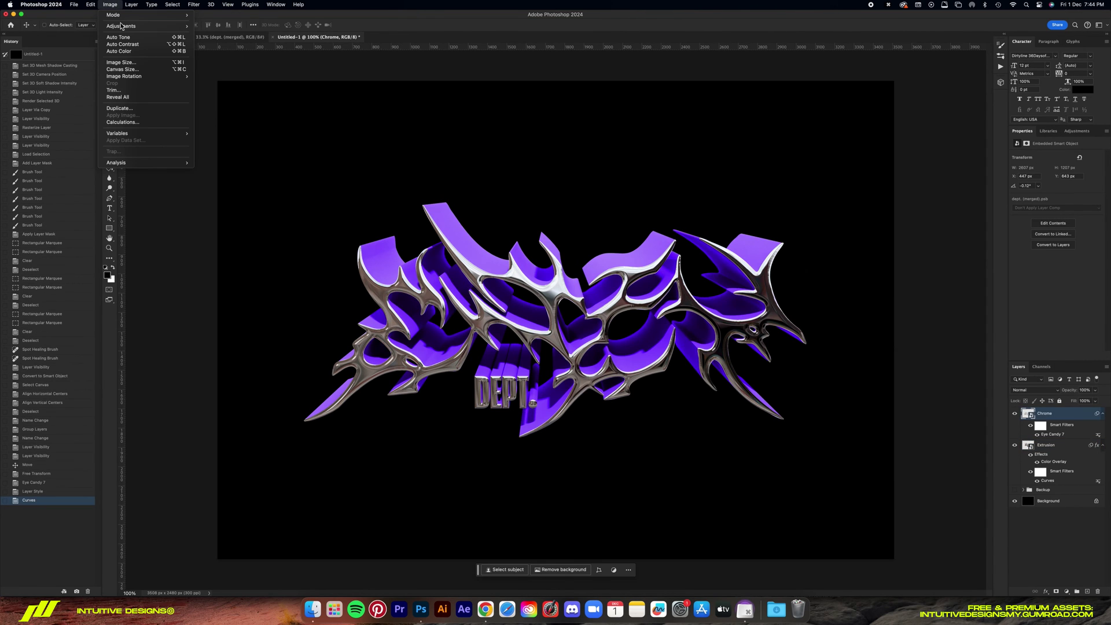
- Open Selective Color on the chrome and set Neutrals cyan to -32 with black corrected
{"action": "mouse_move", "coordinate": [144, 26]}
{"action": "left_click", "coordinate": [220, 138]}
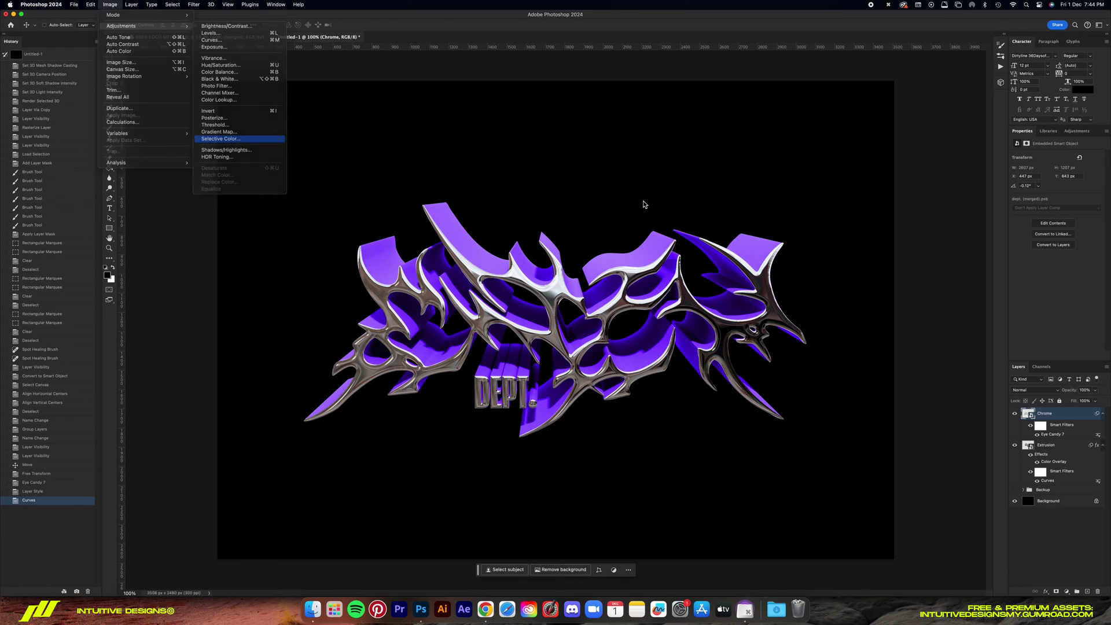
{"action": "left_click_drag", "start_coordinate": [544, 157], "coordinate": [832, 292]}
{"action": "left_click", "coordinate": [827, 321]}
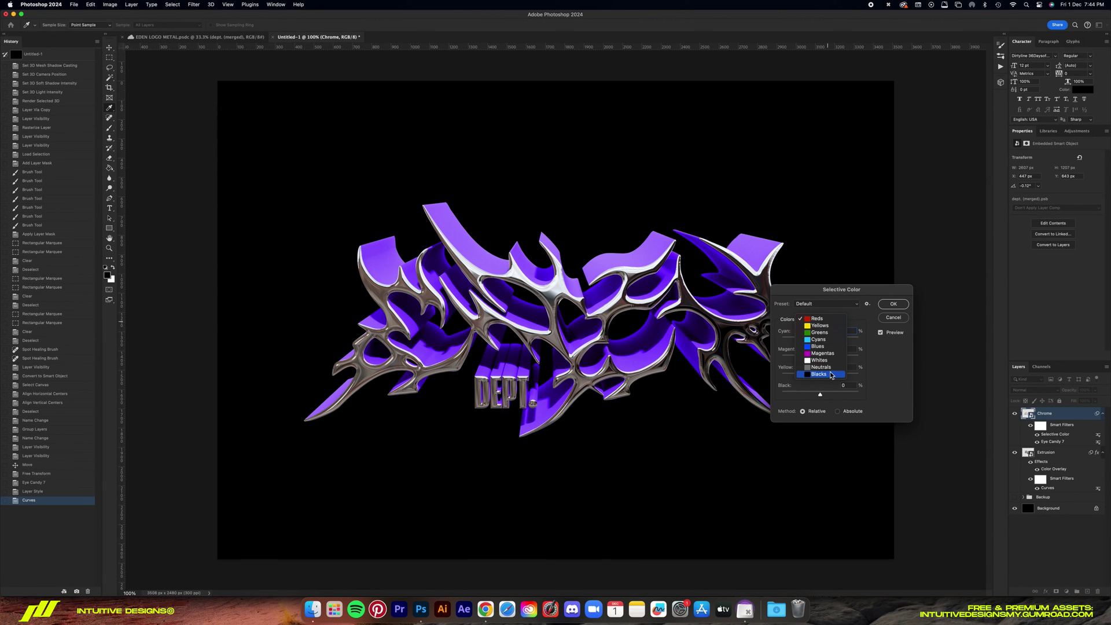
{"action": "left_click", "coordinate": [823, 358]}
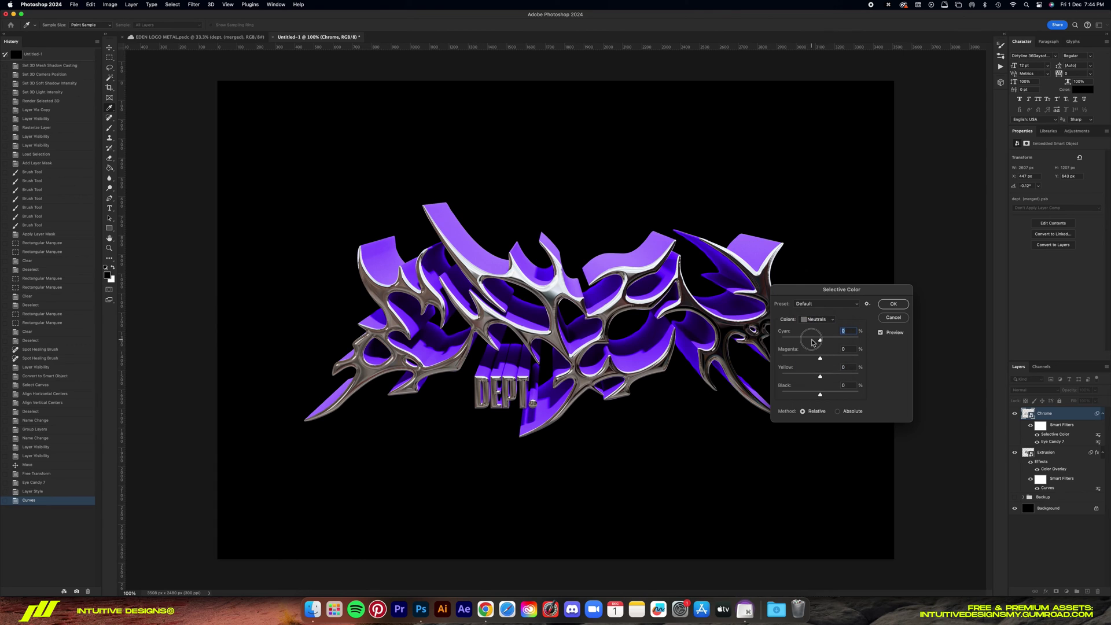
{"action": "left_click_drag", "start_coordinate": [827, 342], "coordinate": [810, 341]}
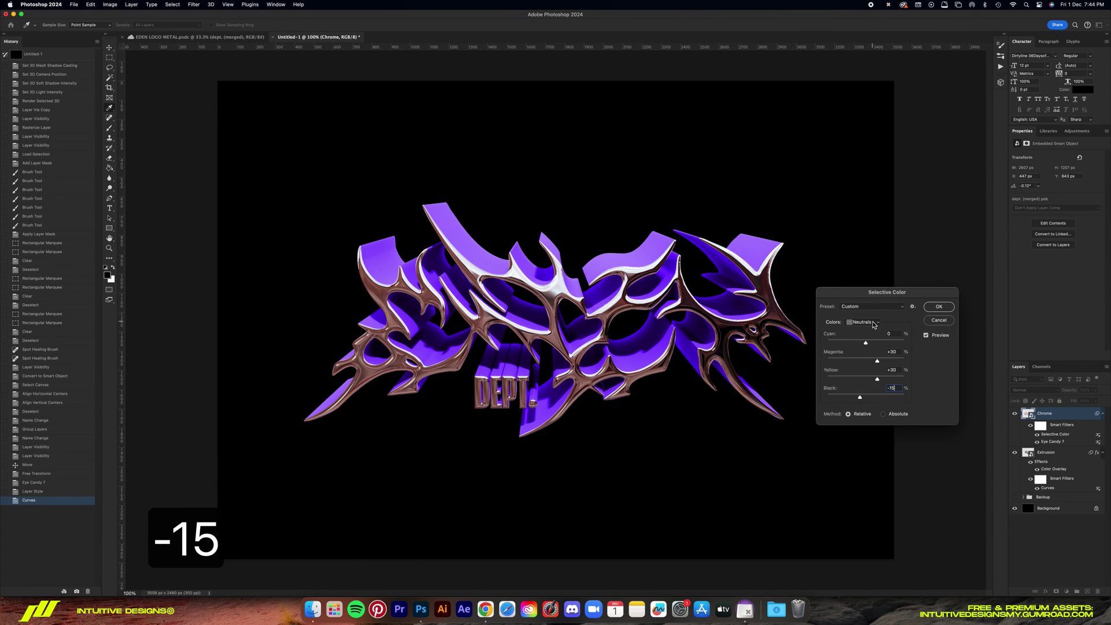
{"action": "key", "text": "BackSpace"}
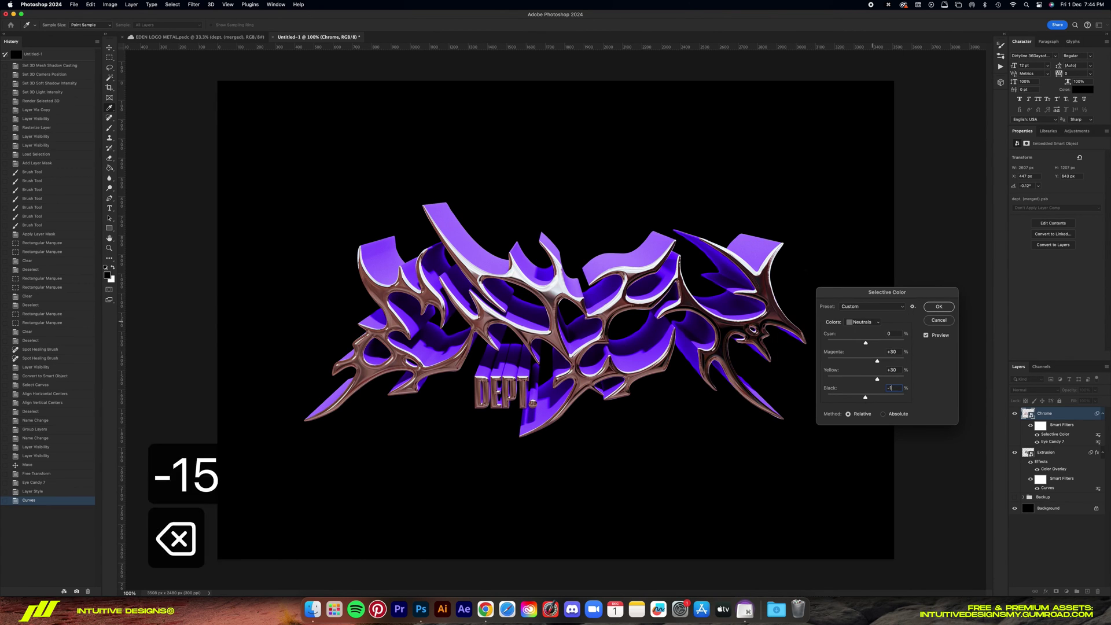
{"action": "type", "text": "0"}
- Adjust the Whites with lower cyan and black +50, then apply Selective Color
{"action": "left_click", "coordinate": [868, 323]}
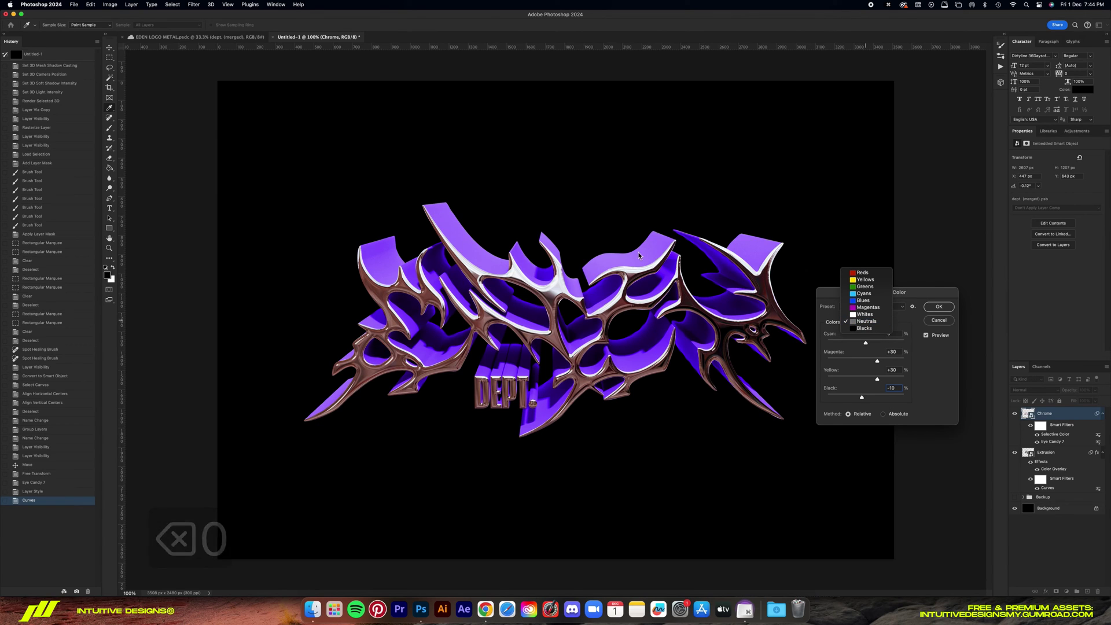
{"action": "left_click", "coordinate": [865, 315]}
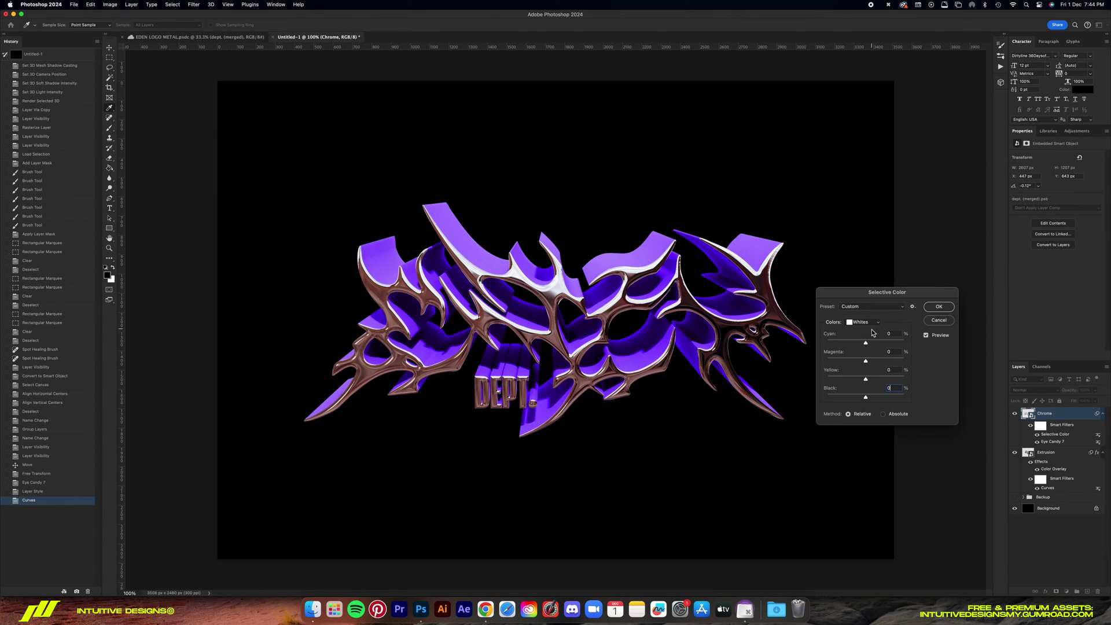
{"action": "mouse_move", "coordinate": [866, 343]}
{"action": "left_mouse_down"}
{"action": "mouse_move", "coordinate": [833, 343]}
{"action": "mouse_move", "coordinate": [885, 343]}
{"action": "left_mouse_up"}
{"action": "type", "text": "0"}
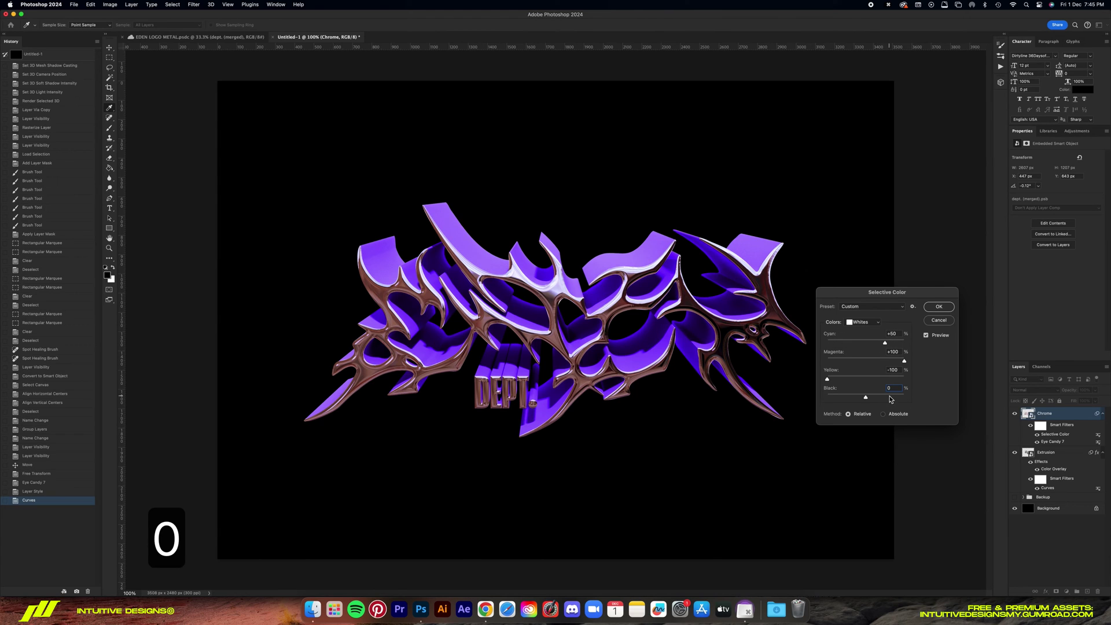
{"action": "left_click", "coordinate": [890, 399]}
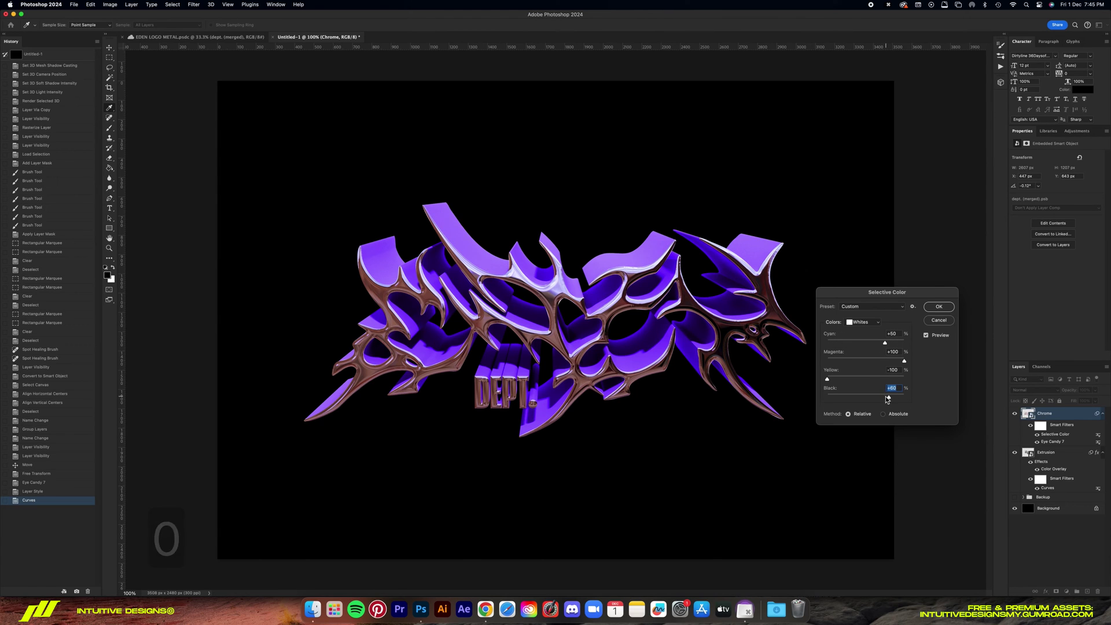
{"action": "type", "text": "50"}
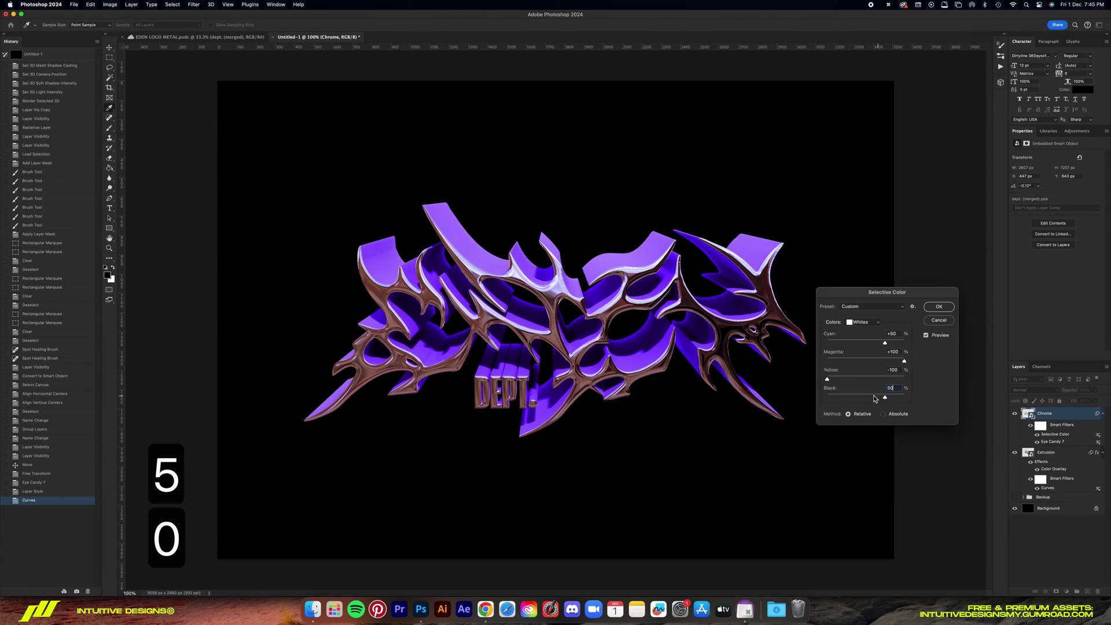
{"action": "left_click", "coordinate": [940, 308]}
- Add a Curves adjustment lifting the chrome's midtones and highlights
{"action": "key", "text": "super+minus"}
{"action": "key", "text": "super+minus"}
{"action": "key", "text": "super+minus"}
{"action": "key", "text": "super+1"}
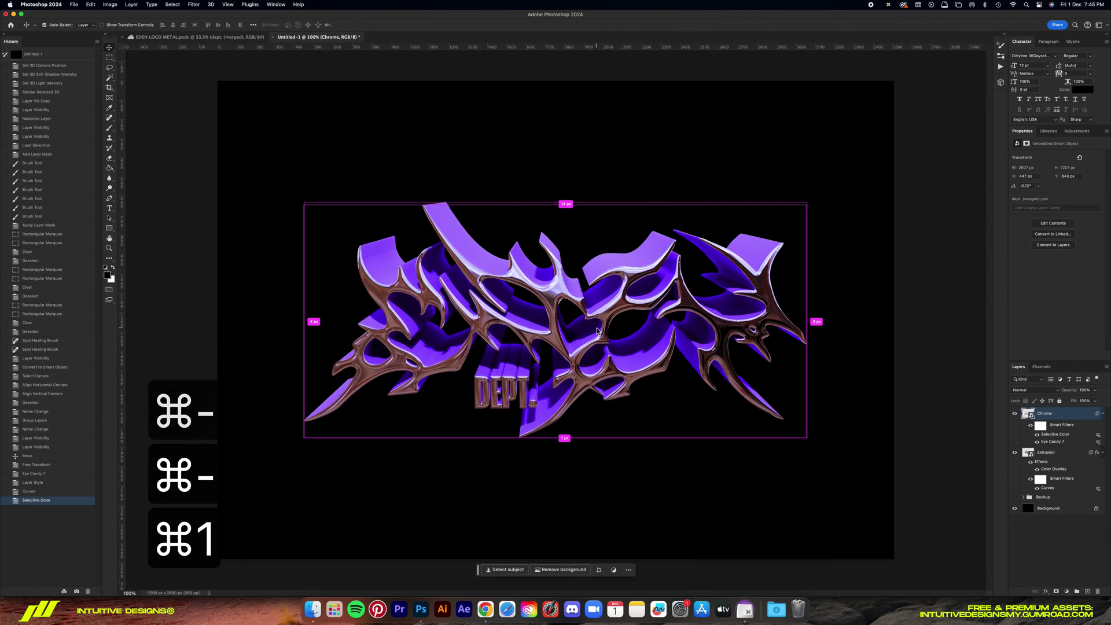
{"action": "key", "text": "super+m"}
{"action": "left_click_drag", "start_coordinate": [911, 369], "coordinate": [911, 354]}
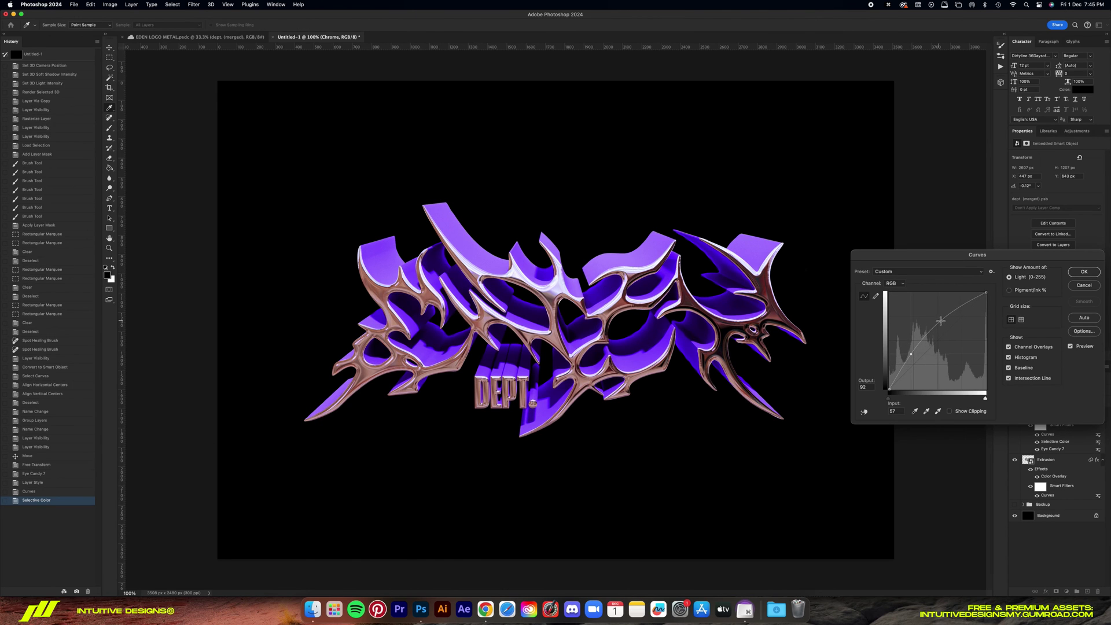
{"action": "left_click", "coordinate": [965, 315]}
{"action": "left_click_drag", "start_coordinate": [965, 315], "coordinate": [963, 309]}
{"action": "key", "text": "Return"}
{"action": "left_click", "coordinate": [193, 4]}
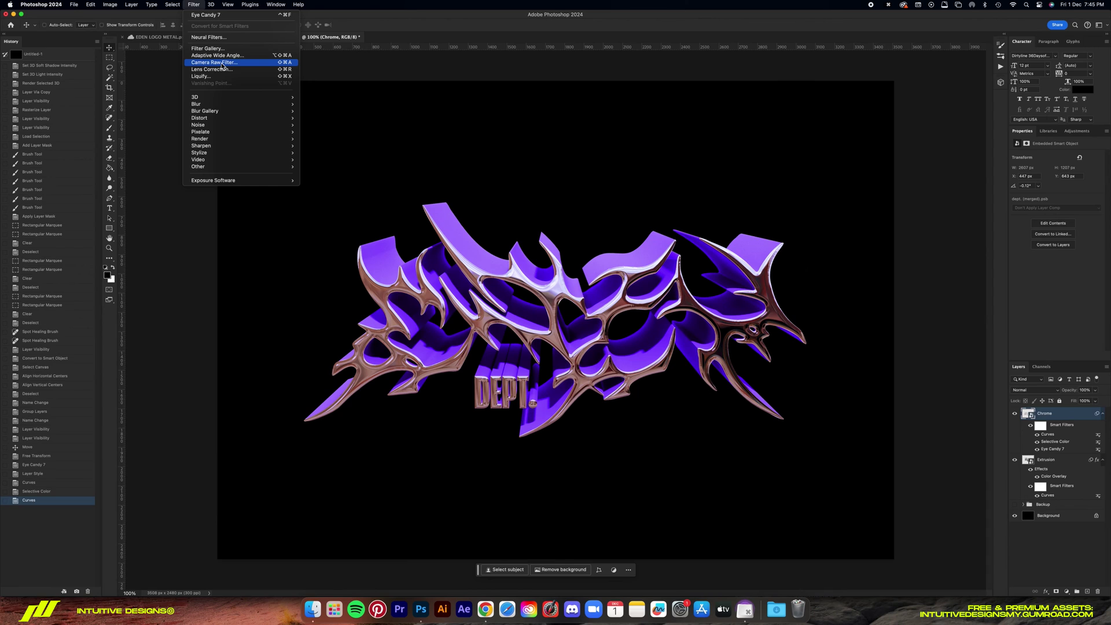
{"action": "left_click", "coordinate": [868, 375]}
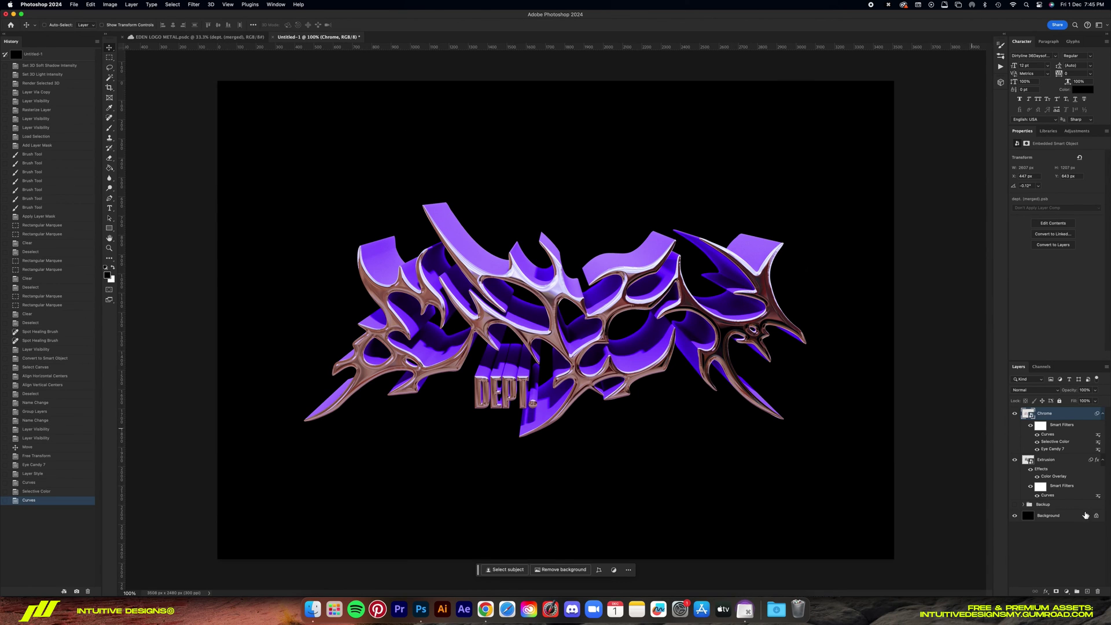
- Add a new layer above Chrome and fill it with 50% Gray
{"action": "left_click", "coordinate": [1088, 592]}
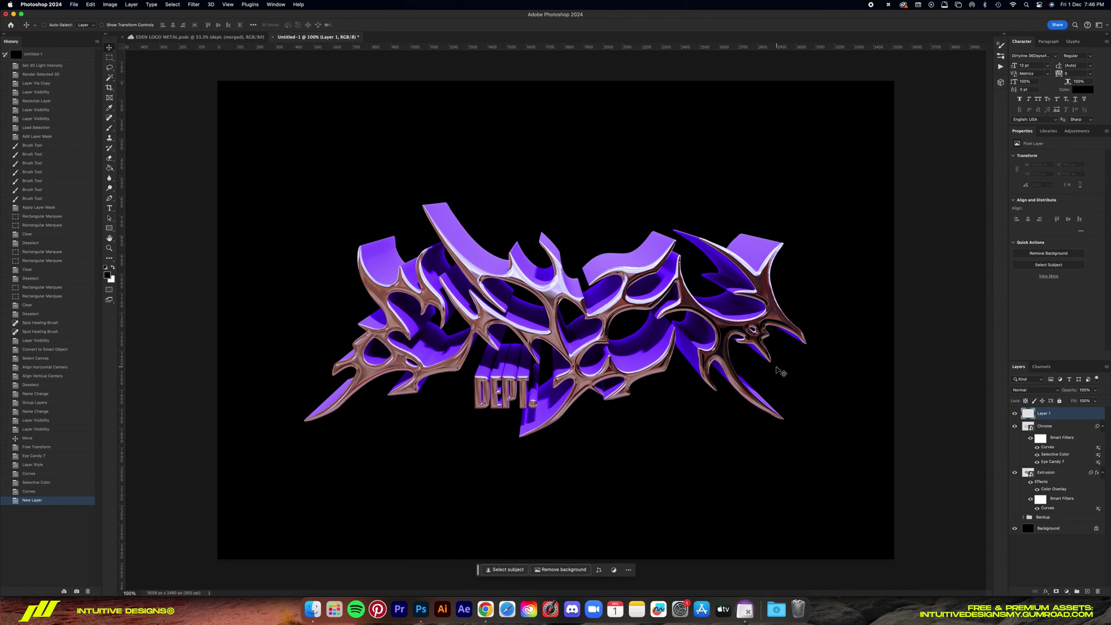
{"action": "key", "text": "shift+BackSpace"}
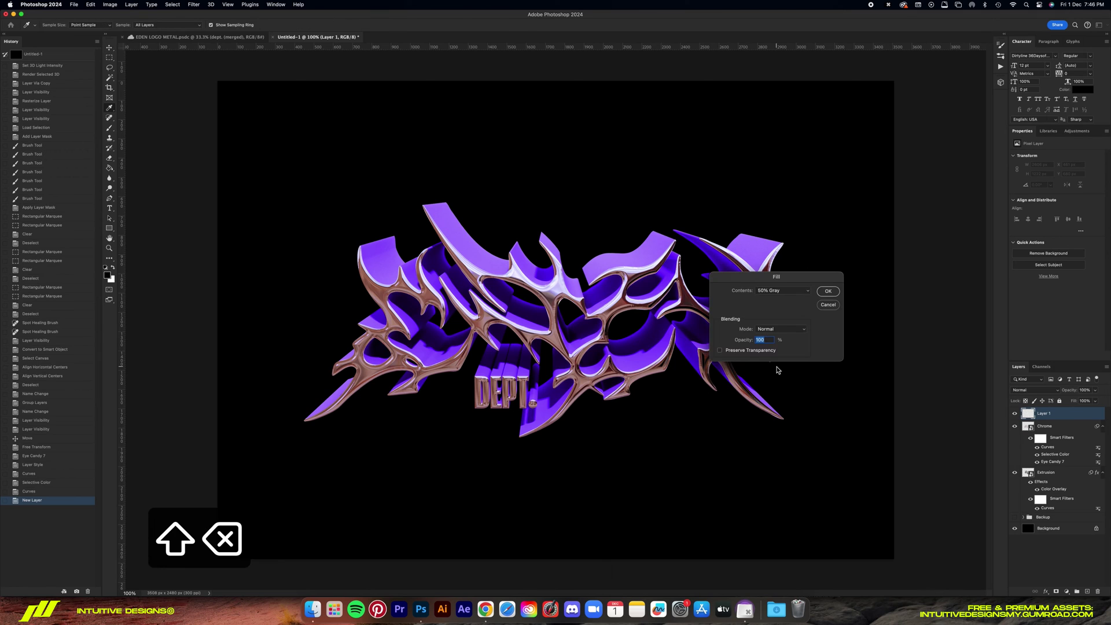
{"action": "left_click_drag", "start_coordinate": [776, 276], "coordinate": [686, 430]}
{"action": "left_click", "coordinate": [690, 447]}
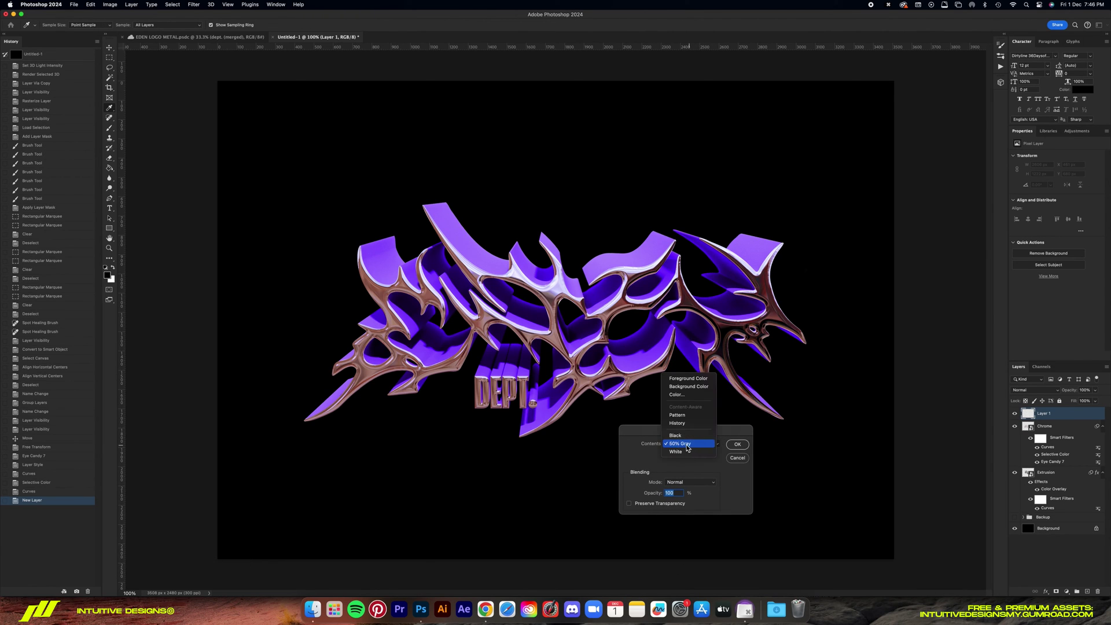
{"action": "left_click", "coordinate": [686, 448]}
{"action": "left_click", "coordinate": [738, 444]}
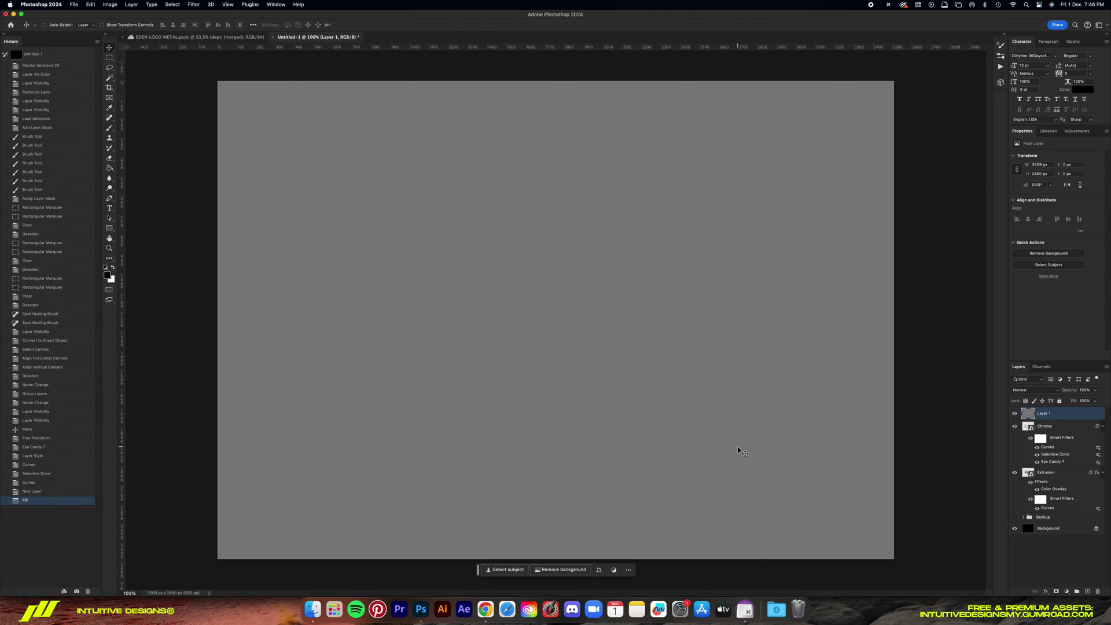
- Apply monochromatic Gaussian Add Noise to the gray layer and blend it in Soft Light
{"action": "left_click", "coordinate": [193, 5]}
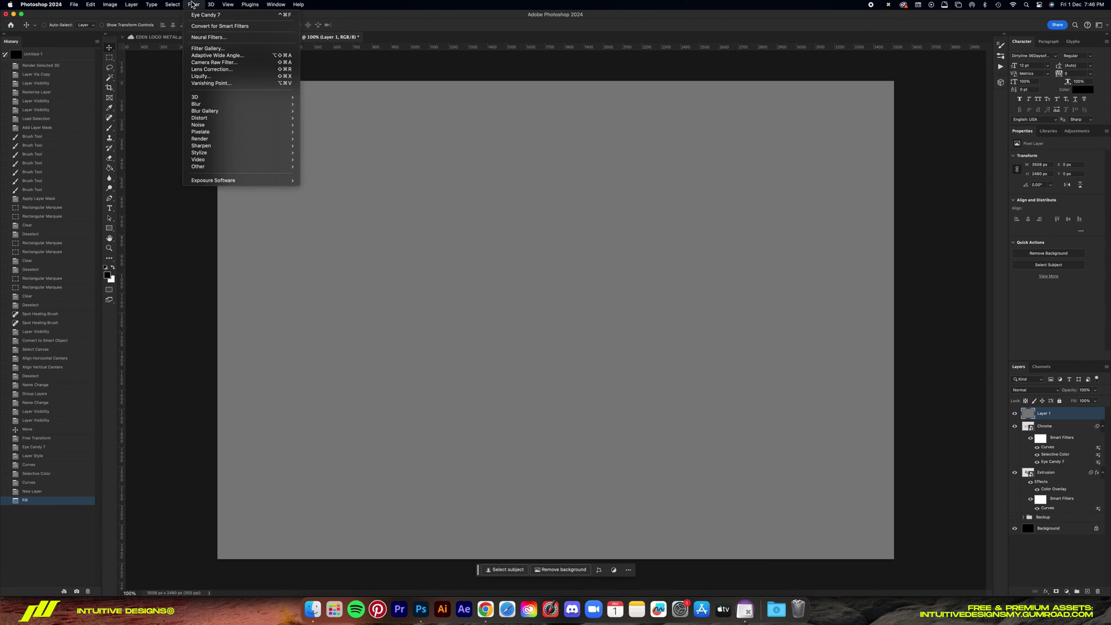
{"action": "mouse_move", "coordinate": [276, 125]}
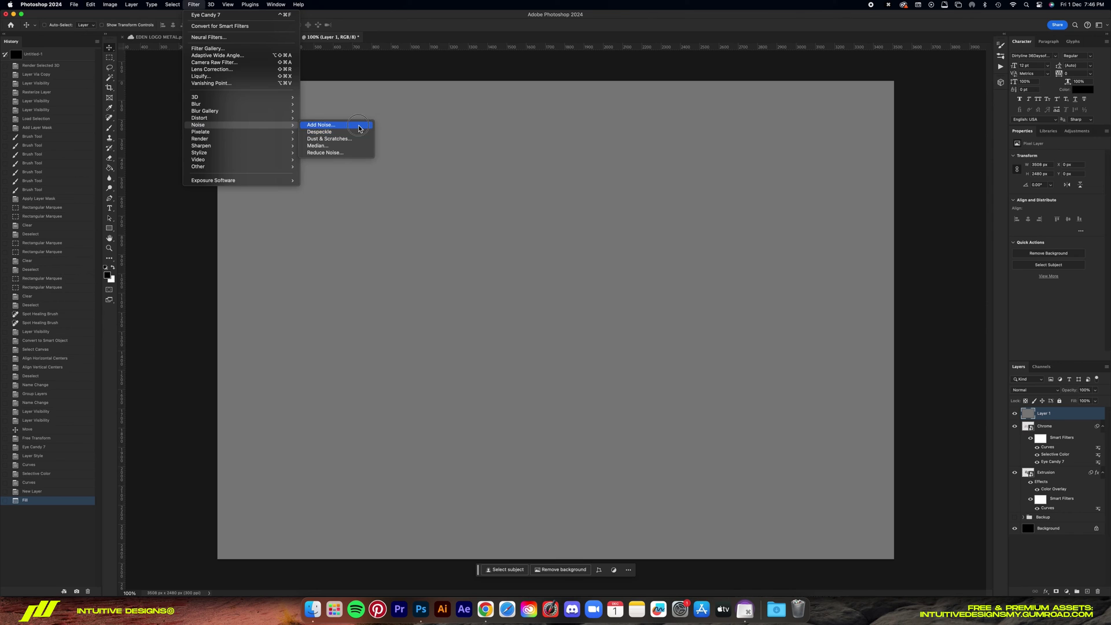
{"action": "left_click", "coordinate": [325, 125]}
{"action": "left_click_drag", "start_coordinate": [577, 151], "coordinate": [823, 304]}
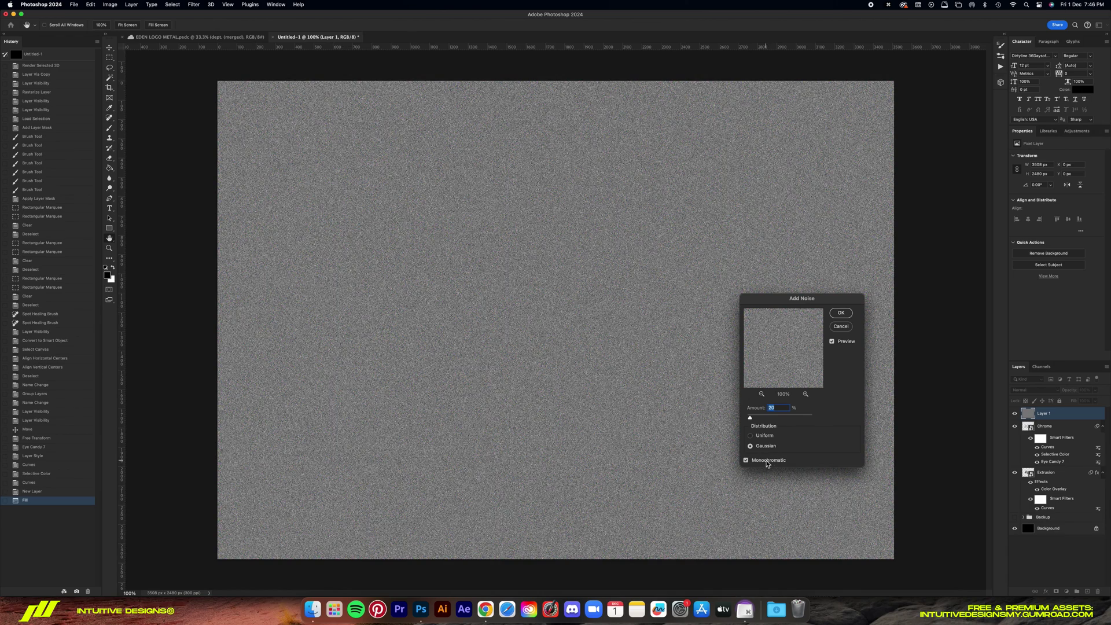
{"action": "left_click", "coordinate": [840, 314]}
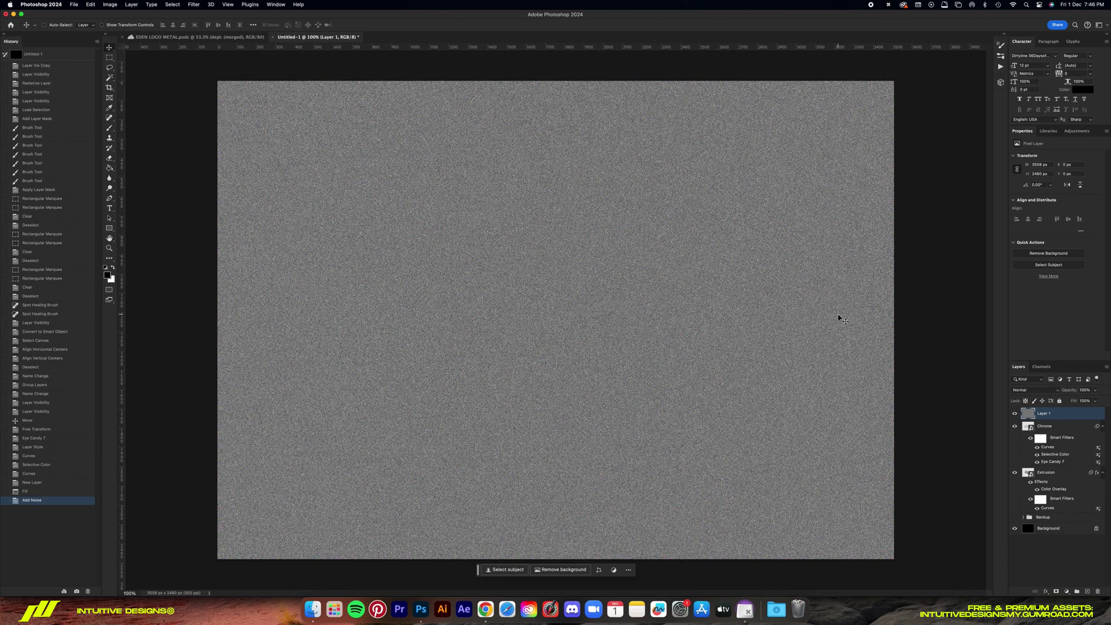
{"action": "left_click", "coordinate": [1036, 390]}
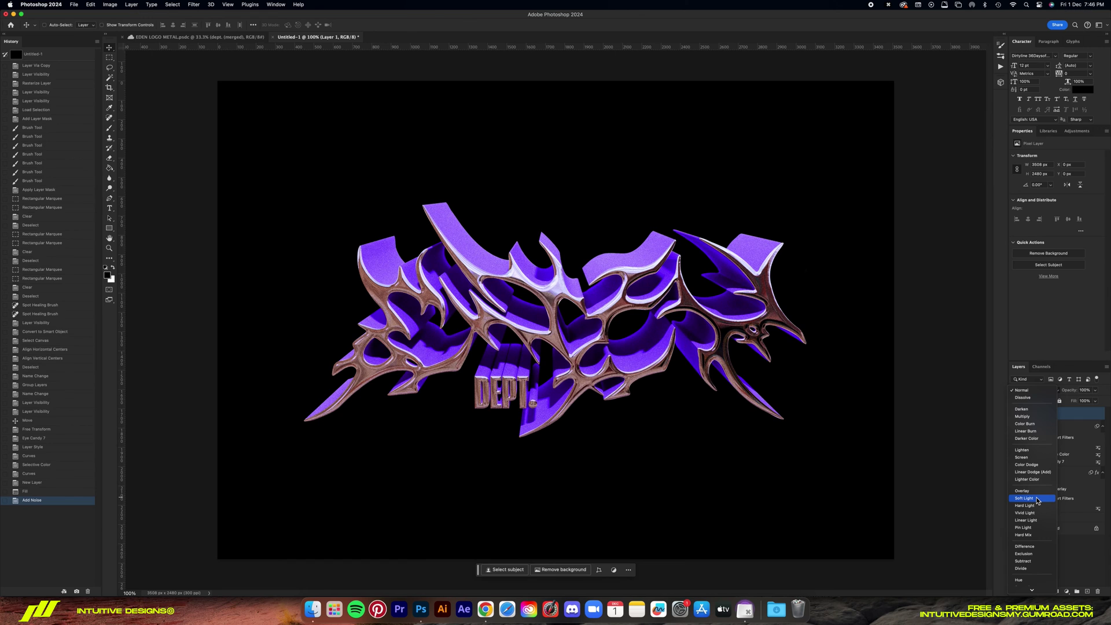
{"action": "left_click", "coordinate": [1038, 501]}
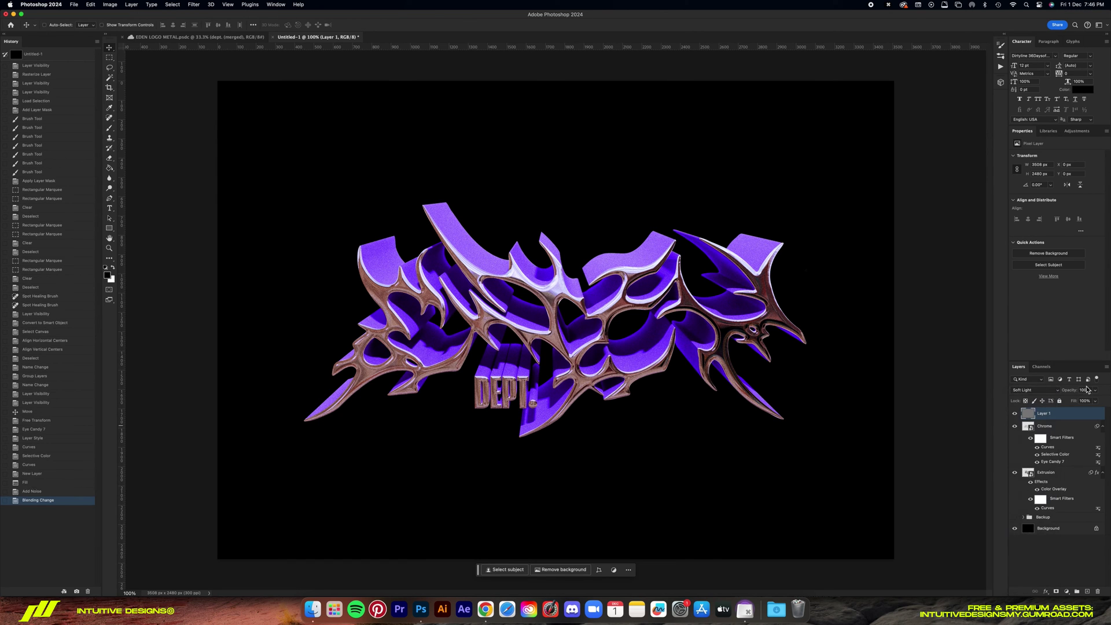
- Set the noise layer to 30% opacity and rename the layers Noise and BG
{"action": "key", "text": "3"}
{"action": "key", "text": "Return"}
{"action": "key", "text": "super+0"}
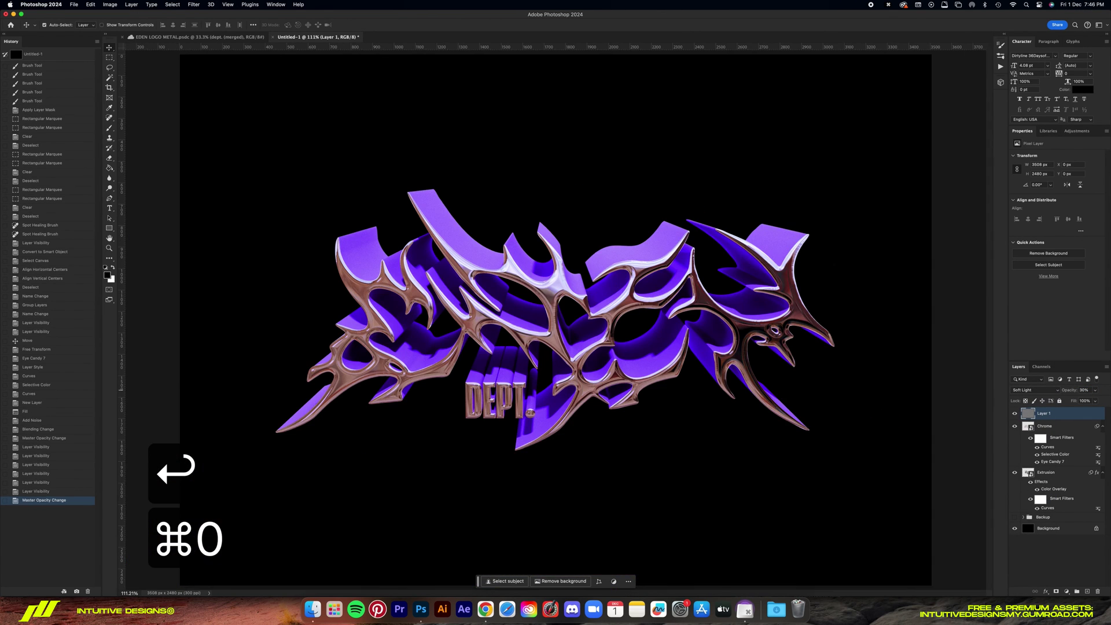
{"action": "key", "text": "super+minus"}
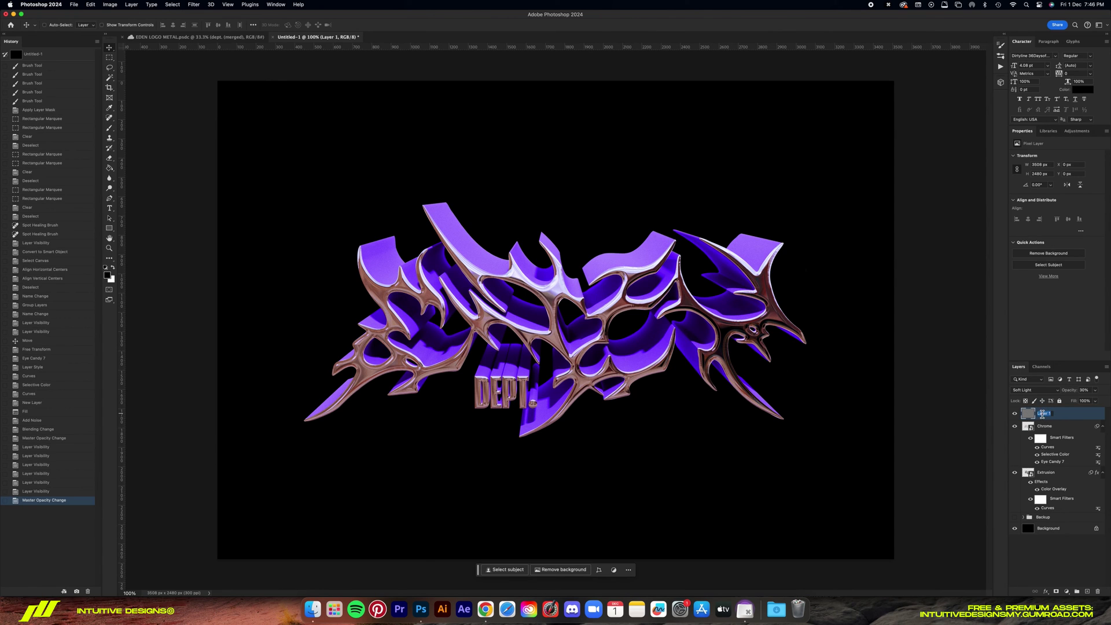
{"action": "type", "text": "Noise"}
{"action": "key", "text": "Return"}
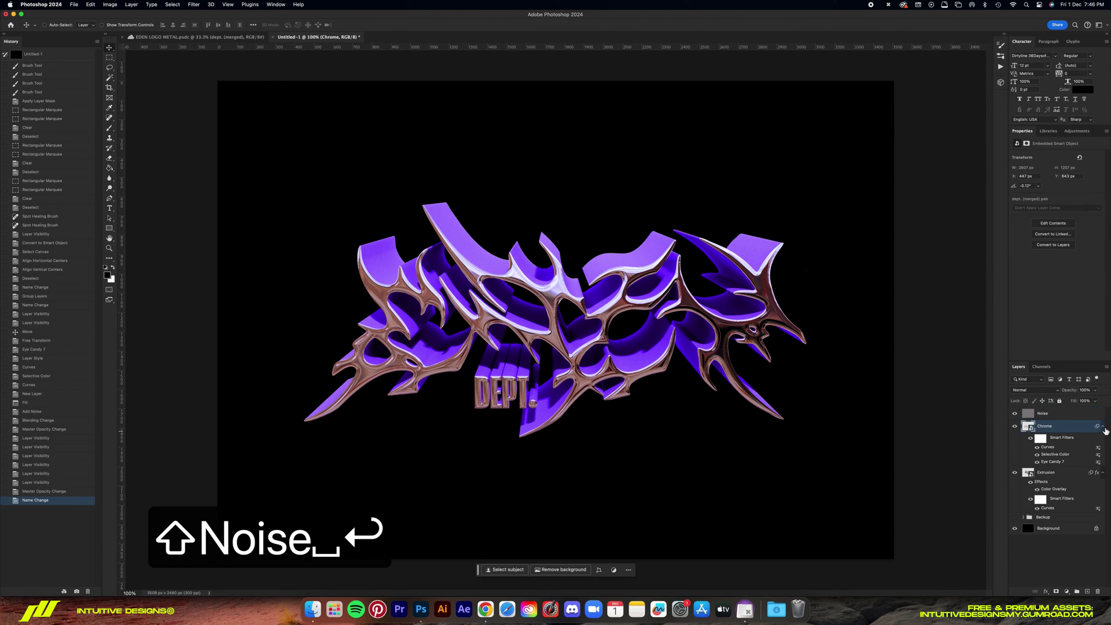
{"action": "type", "text": "BG"}
{"action": "key", "text": "Return"}
- Stamp a merged copy of the visible layers from Chrome down to BG and name it Blur
{"action": "left_click", "coordinate": [1056, 429], "text": "shift"}
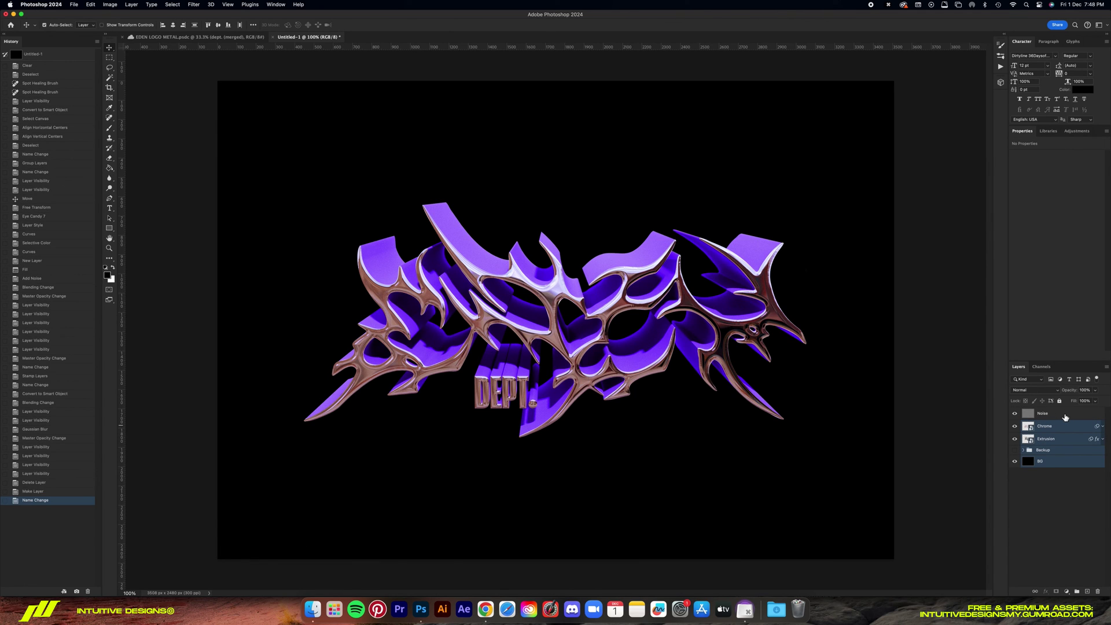
{"action": "key", "text": "alt+super+e"}
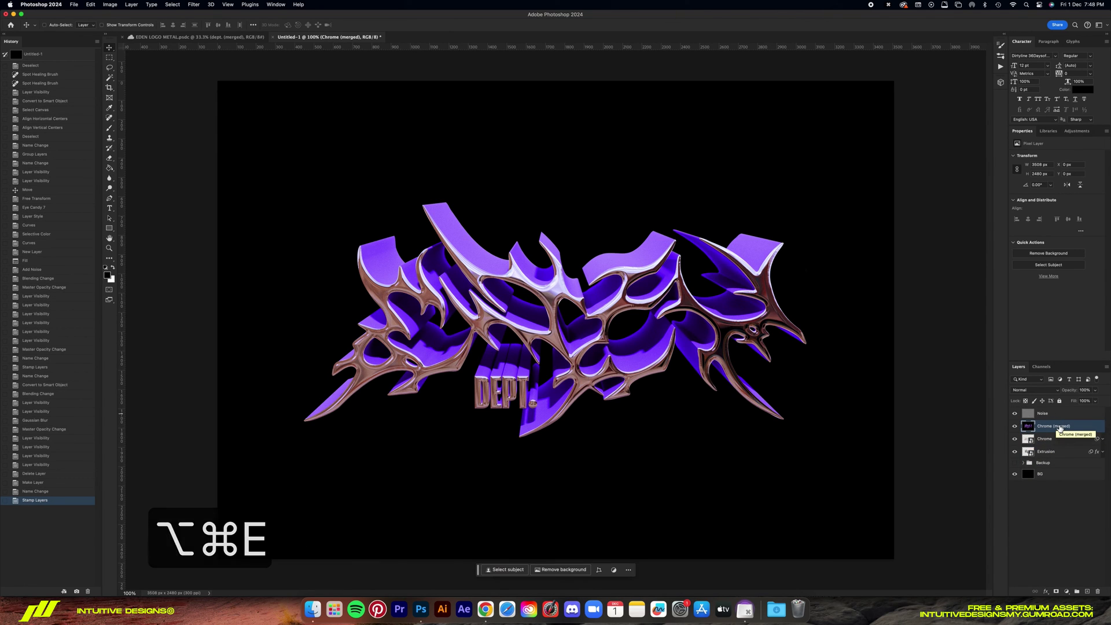
{"action": "double_click", "coordinate": [1060, 427]}
{"action": "type", "text": "B"}
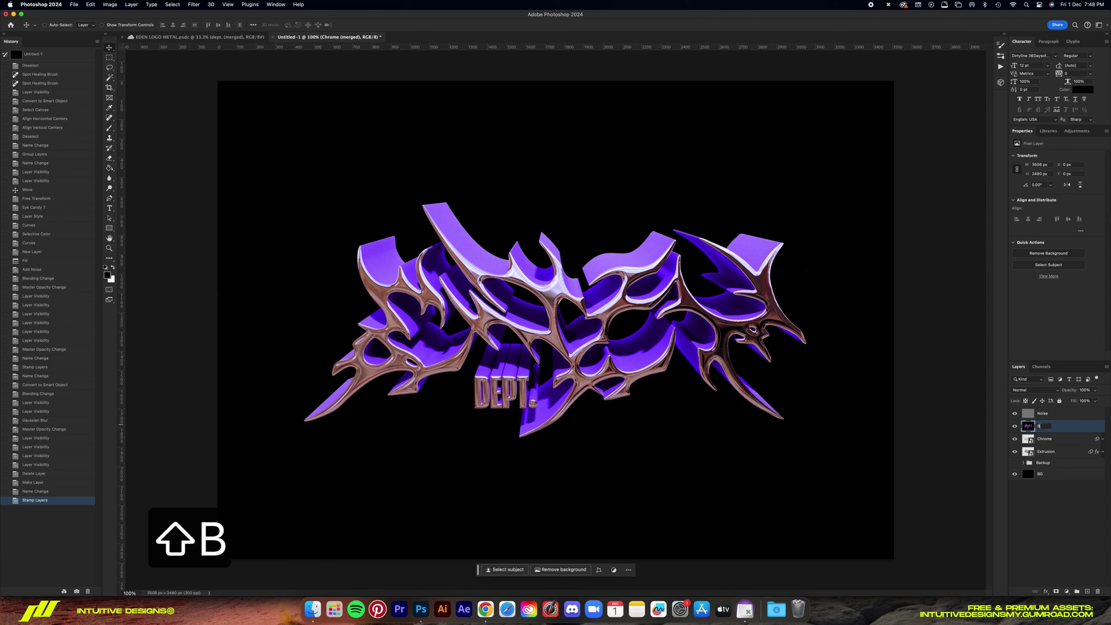
{"action": "type", "text": "lur"}
{"action": "key", "text": "Return"}
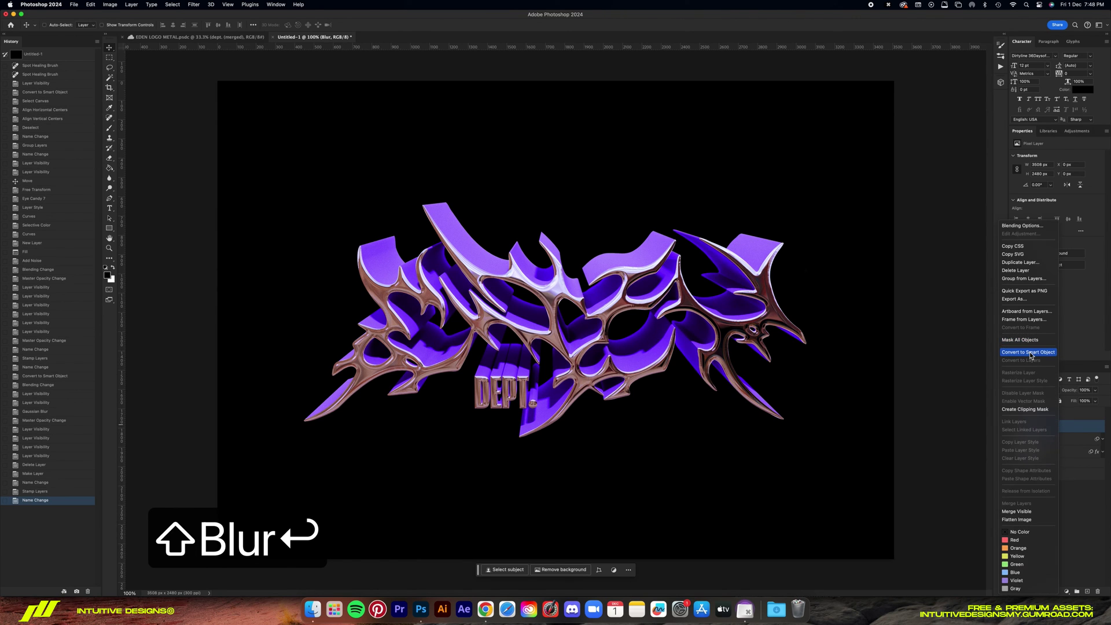
- Make Blur a smart object with Gaussian Blur 5, Screen mode at 50% opacity
{"action": "key", "text": "super+shift+s"}
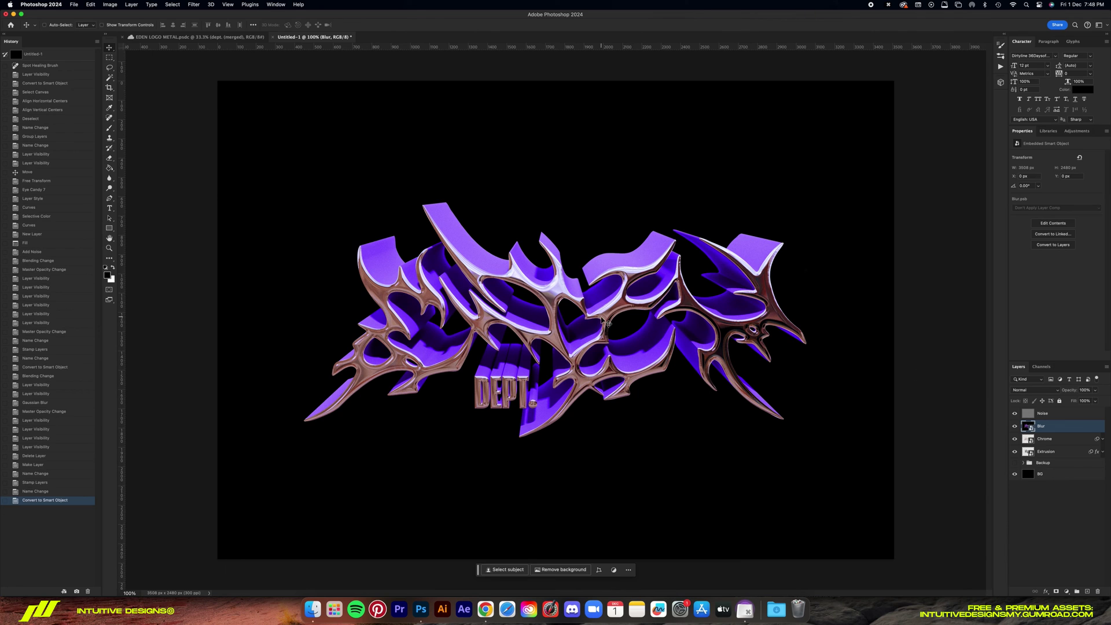
{"action": "key", "text": "BackSpace"}
{"action": "type", "text": "5"}
{"action": "key", "text": "Return"}
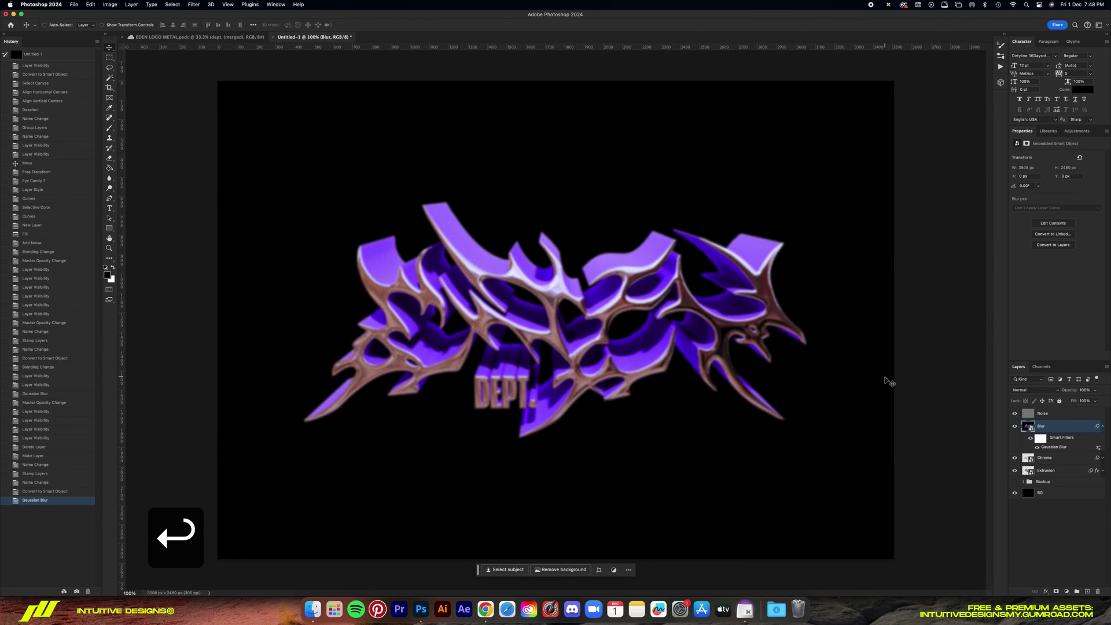
{"action": "left_click", "coordinate": [1029, 390]}
{"action": "left_click", "coordinate": [1033, 457]}
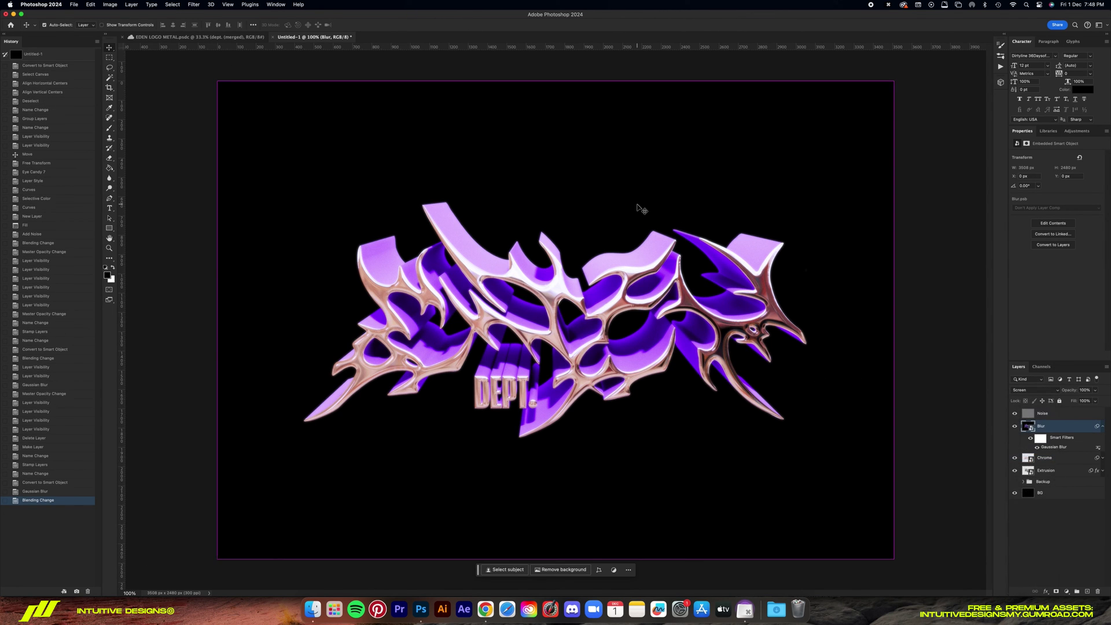
{"action": "key", "text": "super+1"}
{"action": "key", "text": "5"}
{"action": "key", "text": "Return"}
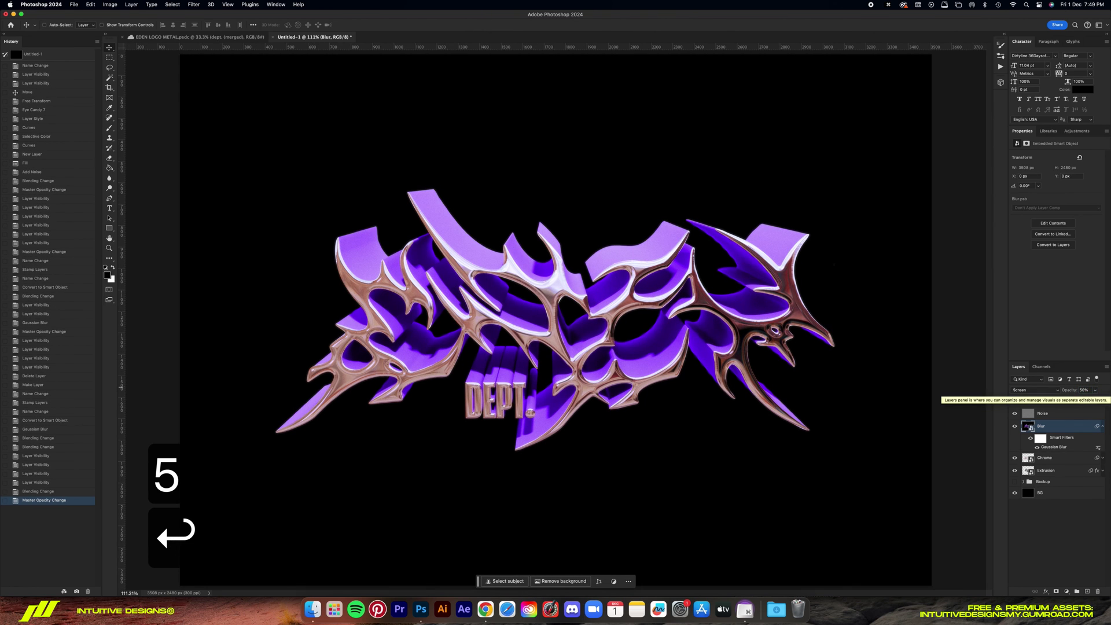